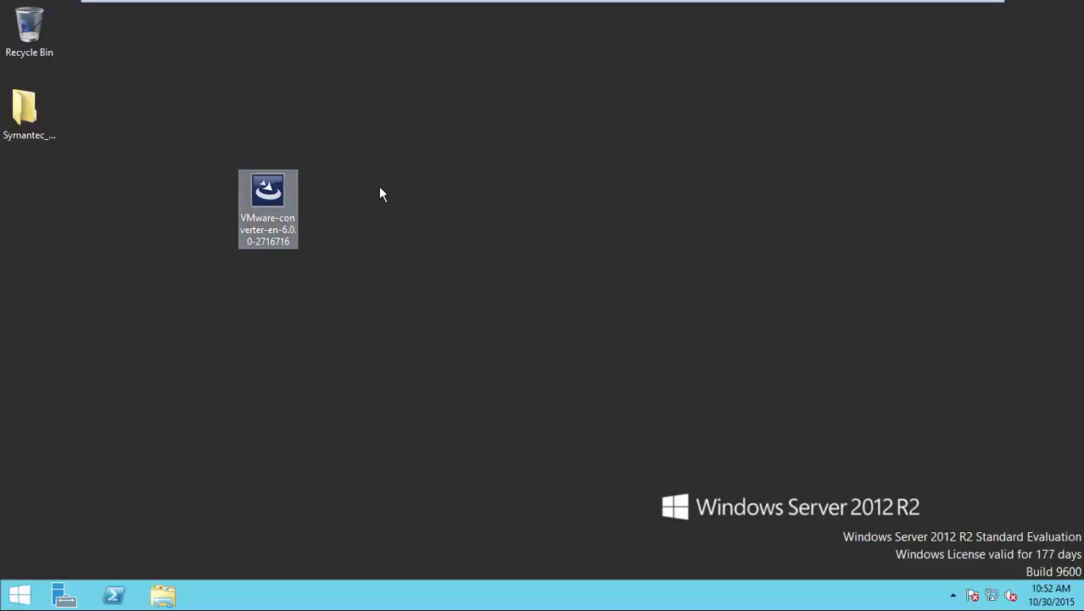
# Launch the Converter installer, pass the welcome and patent pages, and accept the license terms.
pyautogui.click(286, 221)
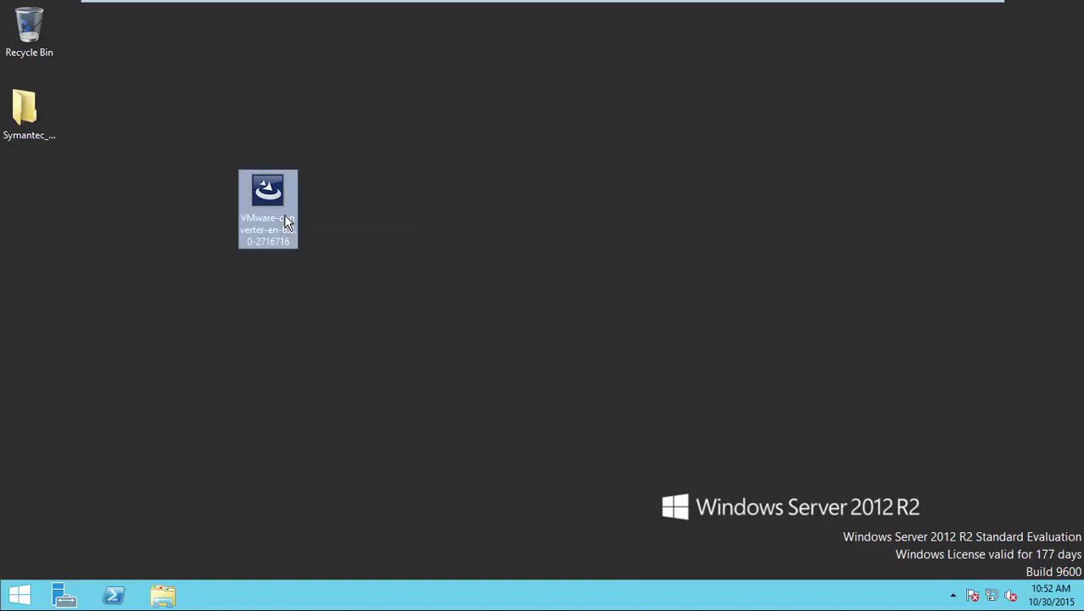
pyautogui.doubleClick(286, 220)
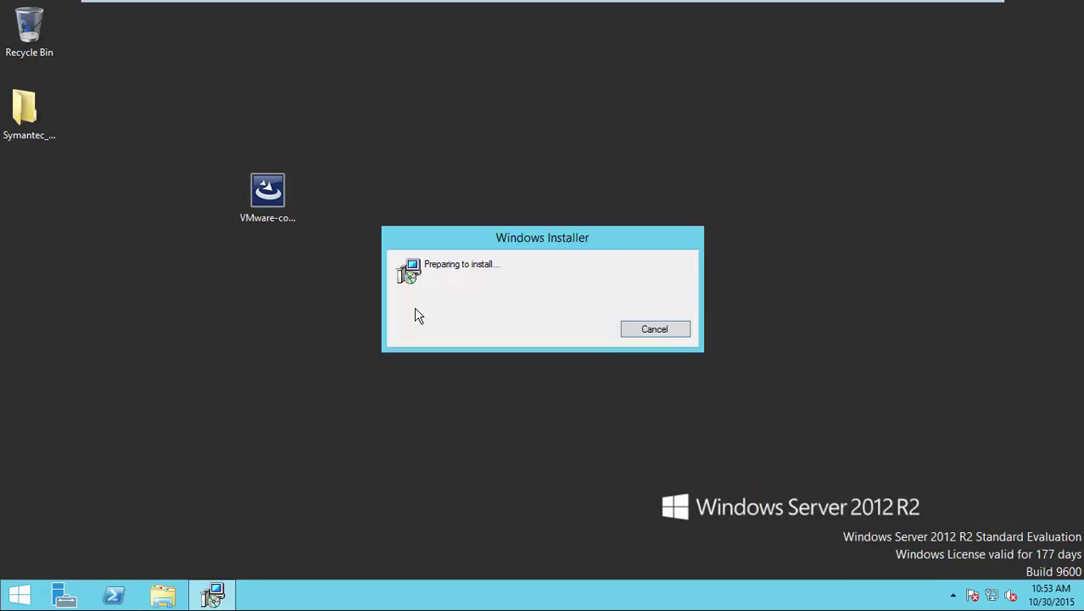
pyautogui.click(632, 429)
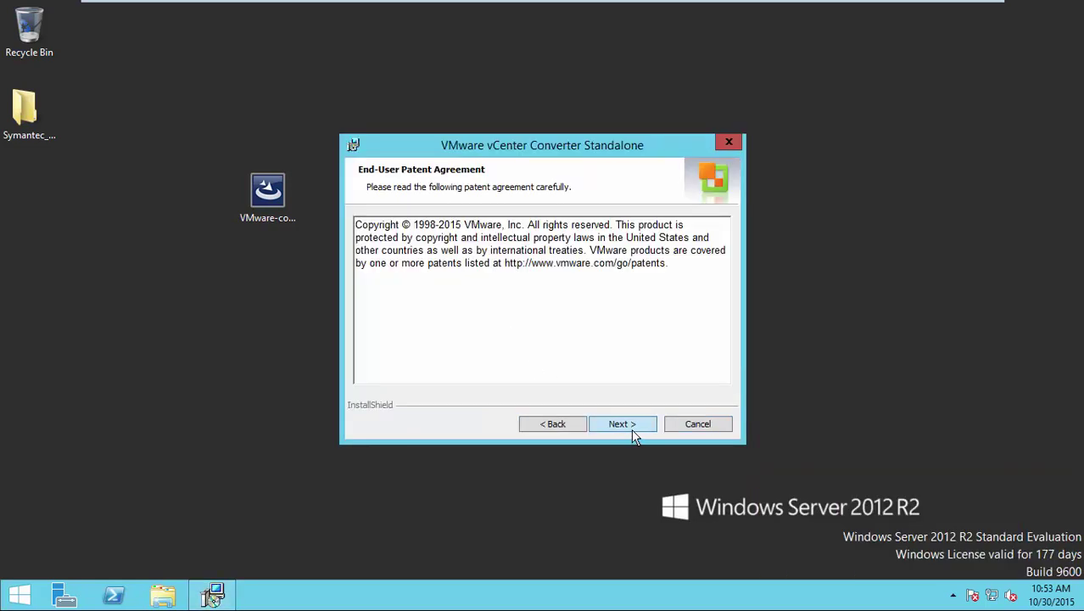
pyautogui.click(632, 429)
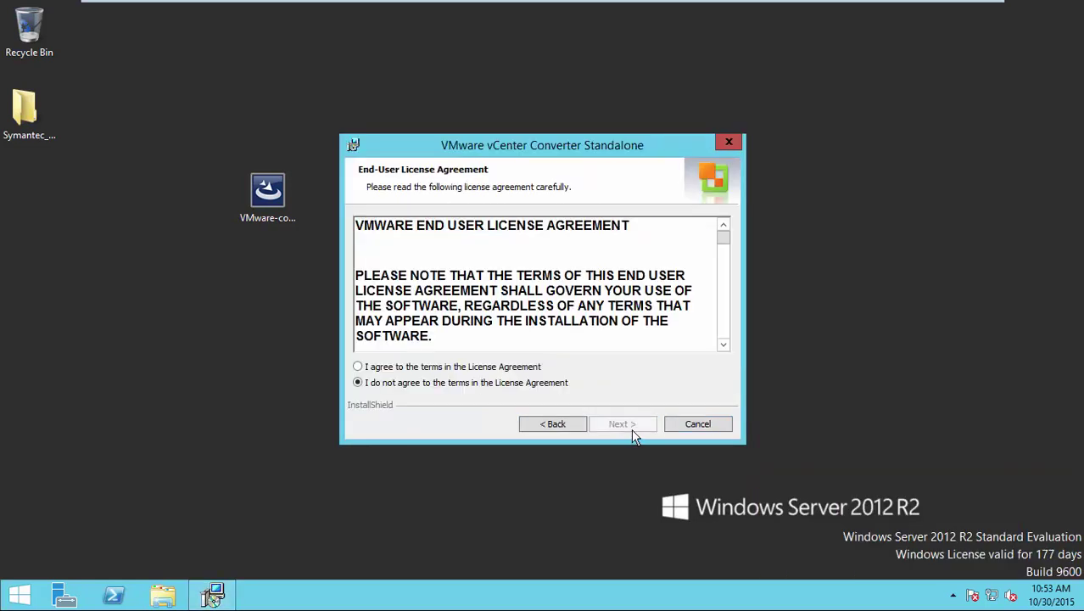
pyautogui.click(434, 372)
pyautogui.click(615, 424)
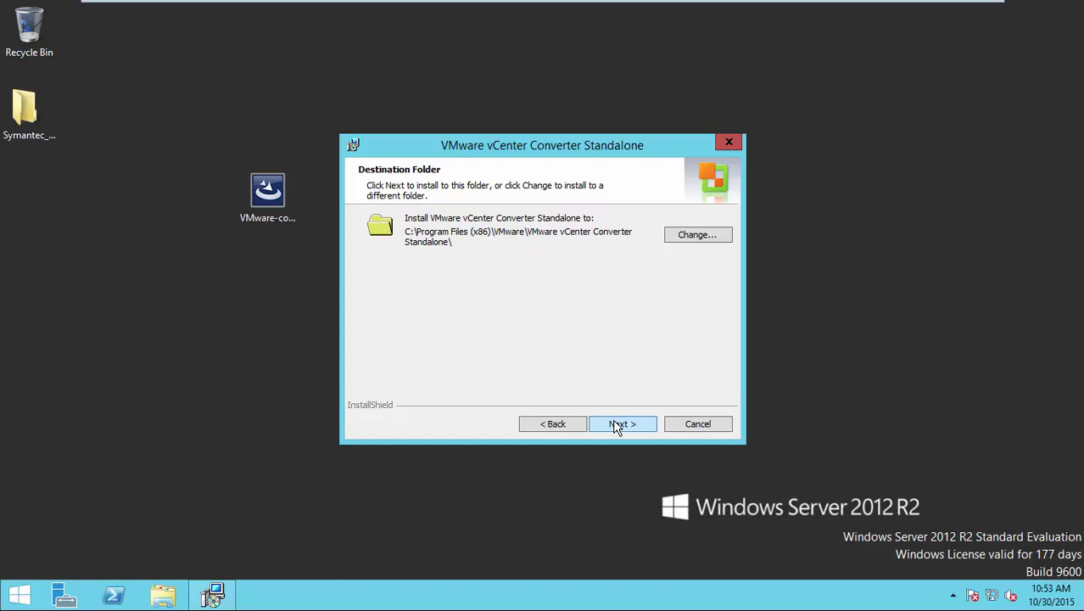
# Keep the default folder, choose Client-Server installation, and keep all components and ports 443, 80, 9089.
pyautogui.click(616, 427)
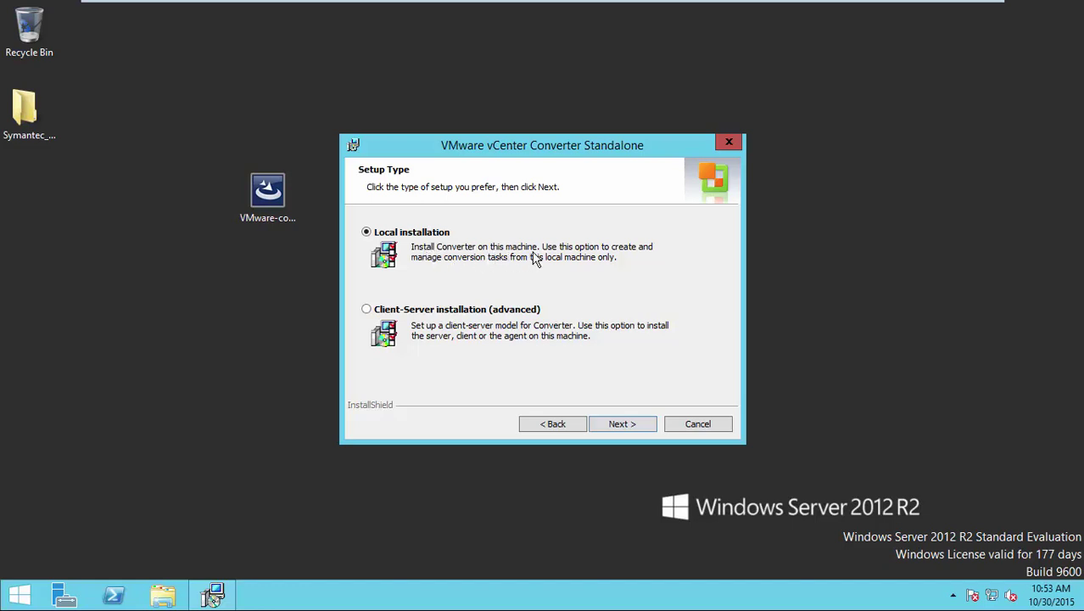
pyautogui.press('Down')
pyautogui.click(623, 424)
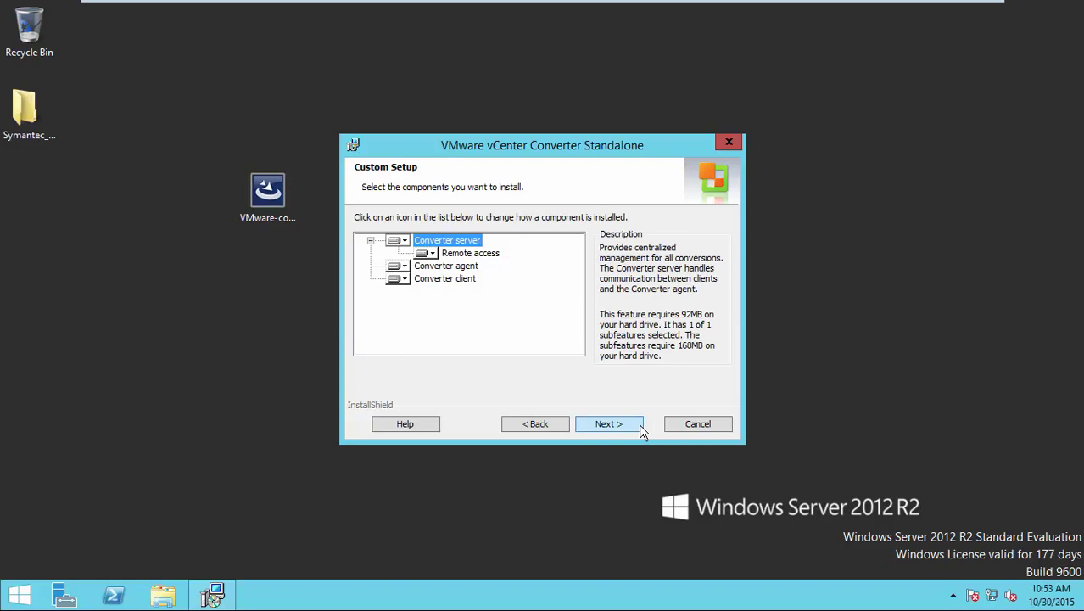
pyautogui.click(640, 426)
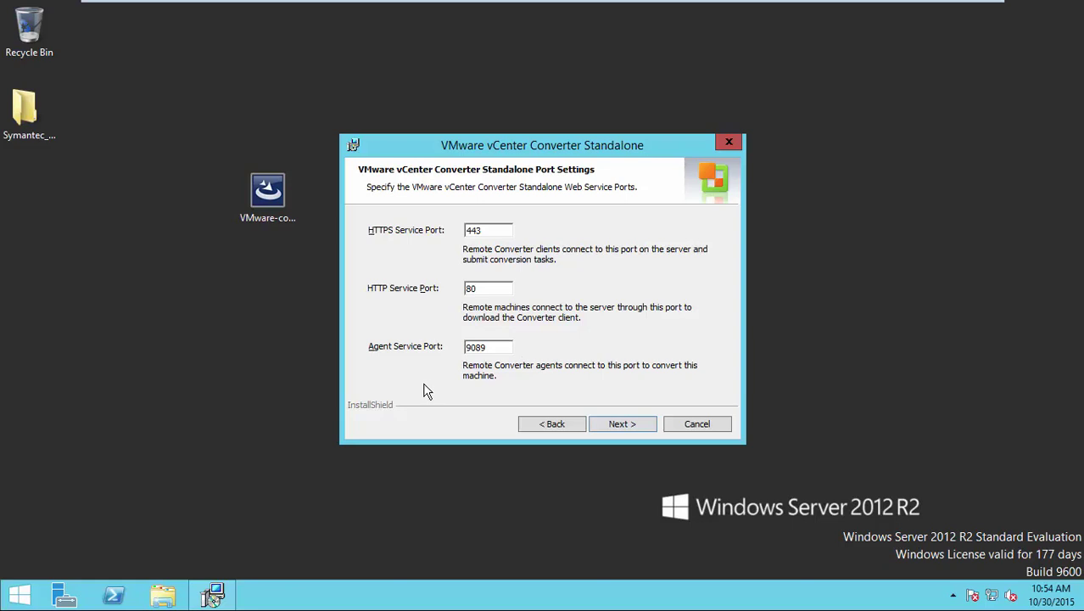
pyautogui.click(606, 419)
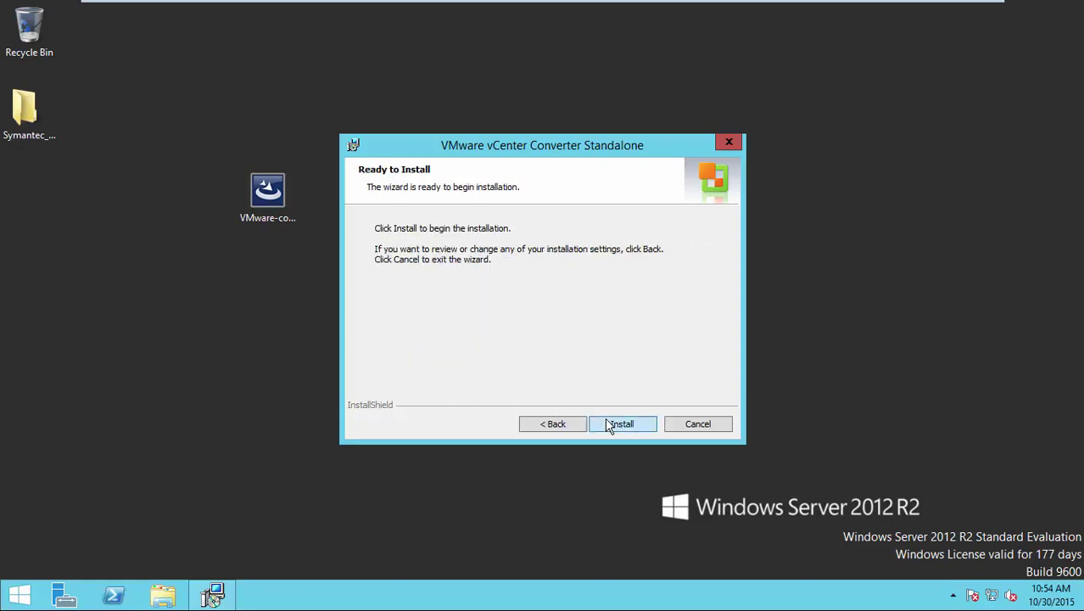
# Install the converter, log in to the local server, and open failed task 5's actions.
pyautogui.click(605, 422)
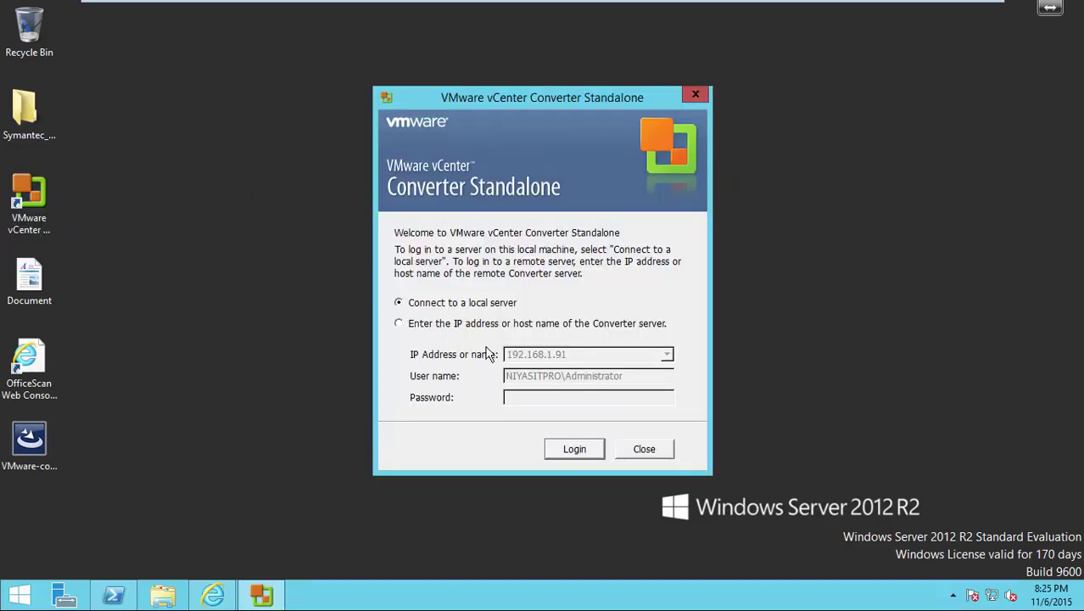
pyautogui.click(598, 458)
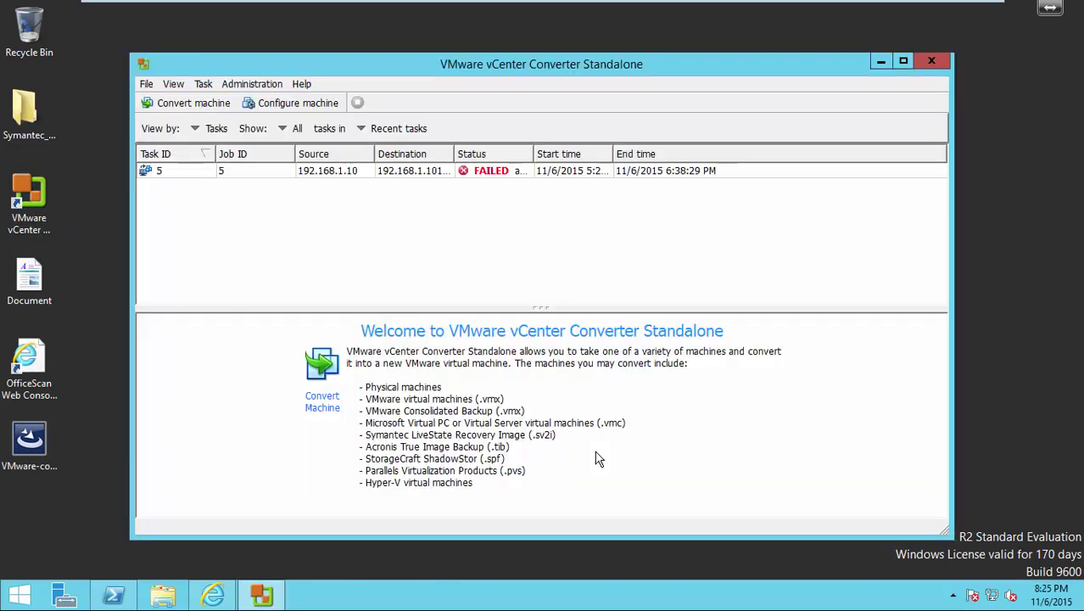
pyautogui.rightClick(219, 173)
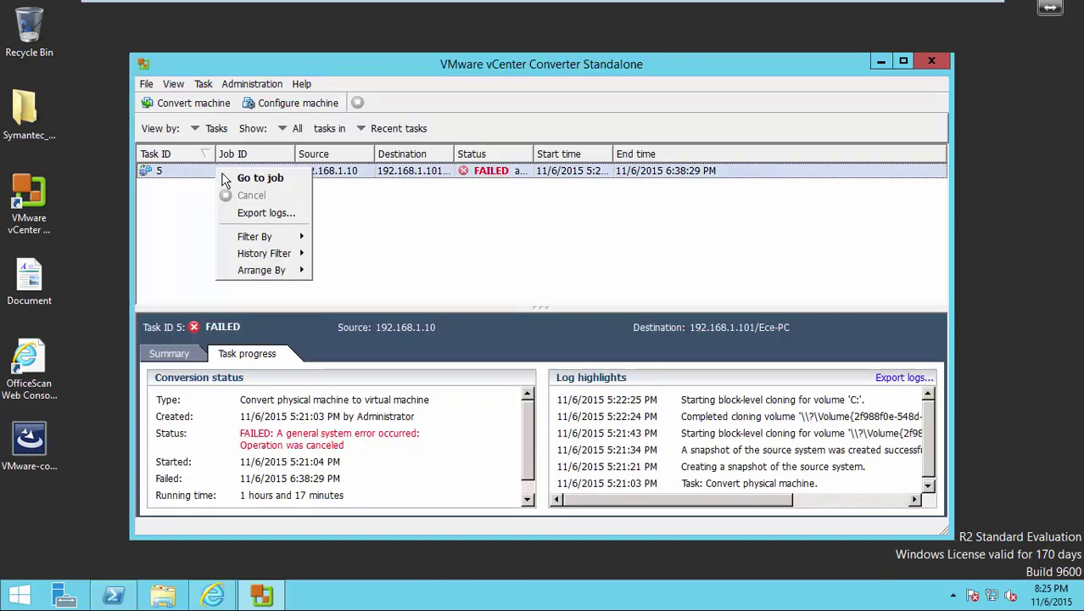
# Enter ece-pc as the powered-on remote source machine's name.
pyautogui.click(178, 183)
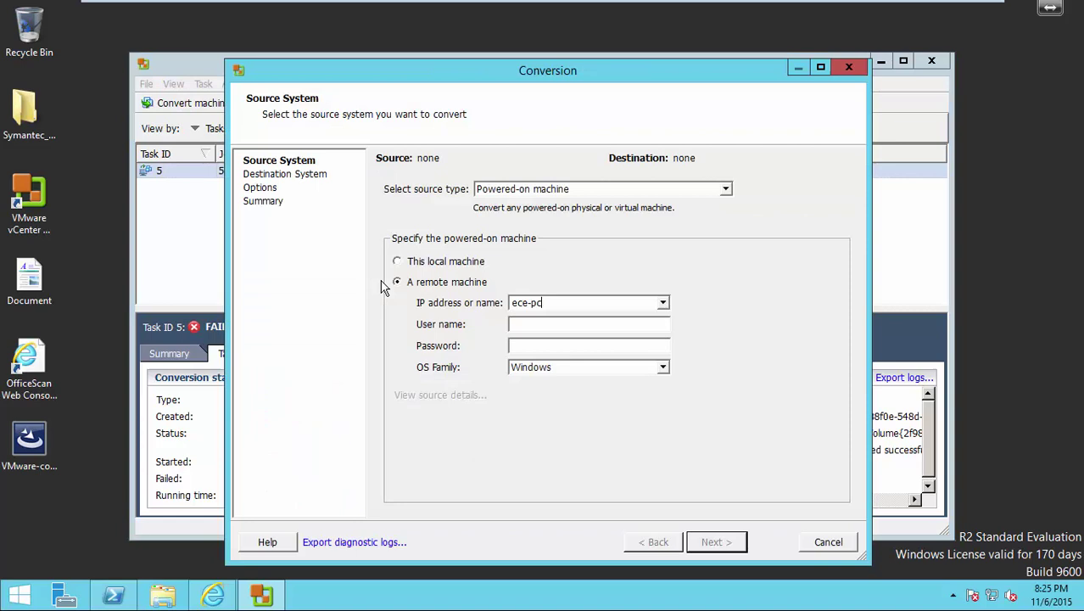
pyautogui.click(556, 306)
pyautogui.write('\\ece')
pyautogui.press('Tab')
pyautogui.write('u')
pyautogui.press('BackSpace')
pyautogui.hotkey('shift', 'Tab')
pyautogui.press('End')
pyautogui.press('BackSpace')
pyautogui.press('BackSpace')
pyautogui.press('BackSpace')
# Fill in the remote machine's user name and password and submit the source.
pyautogui.press('Tab')
pyautogui.write('ece-pc\\ece')
pyautogui.press('Tab')
pyautogui.write('**')
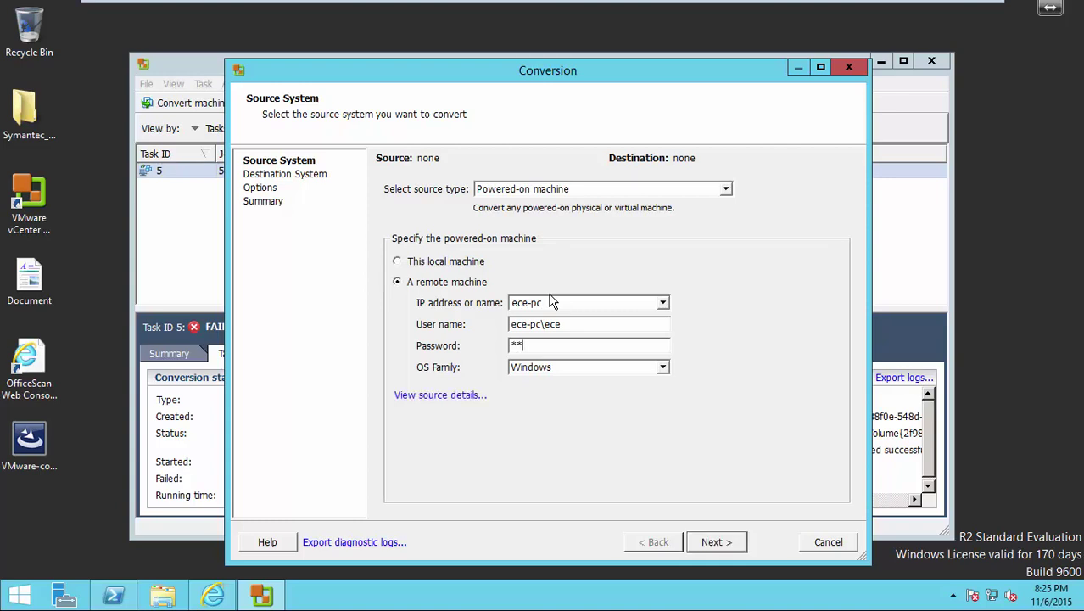
pyautogui.write('*******')
pyautogui.click(712, 547)
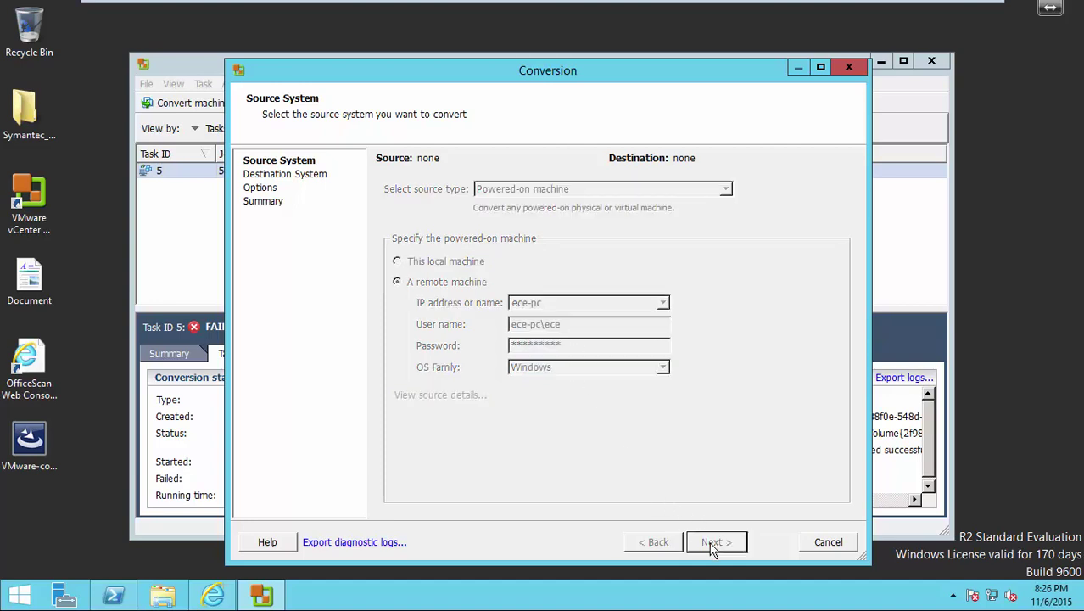
# Accept the source certificate and connect to ESXi host 192.168.1.101 as root, ignoring the certificate warning.
pyautogui.click(563, 363)
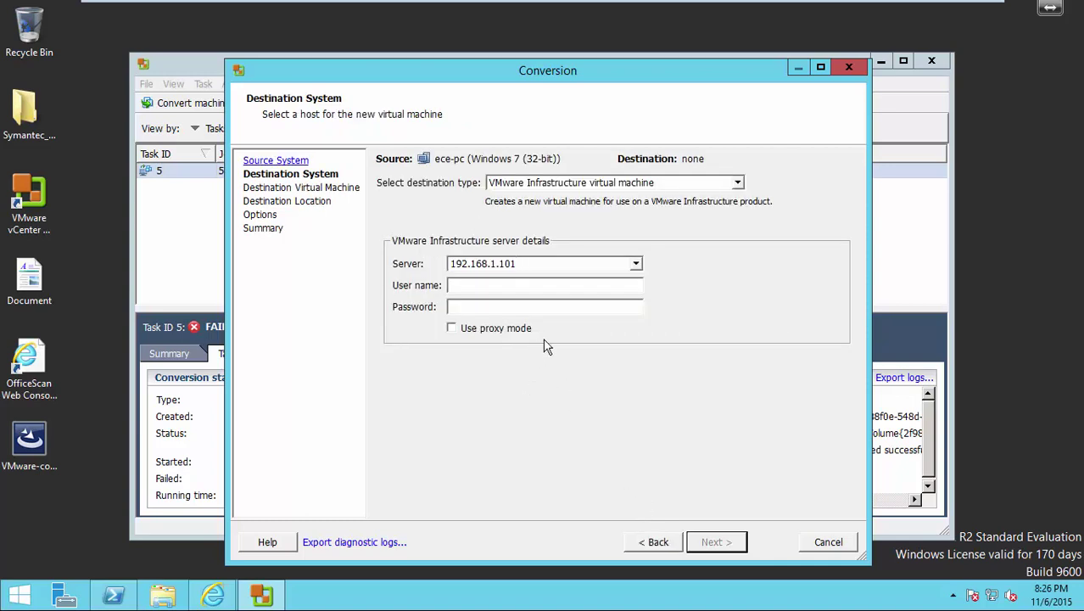
pyautogui.write('root')
pyautogui.press('Tab')
pyautogui.write('******')
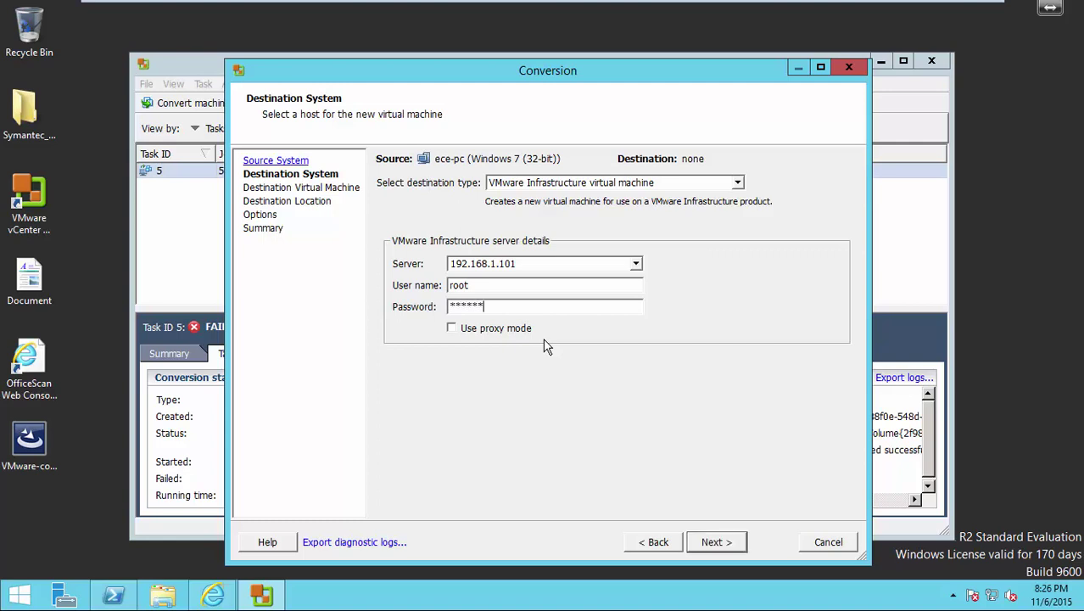
pyautogui.write('******')
pyautogui.click(719, 541)
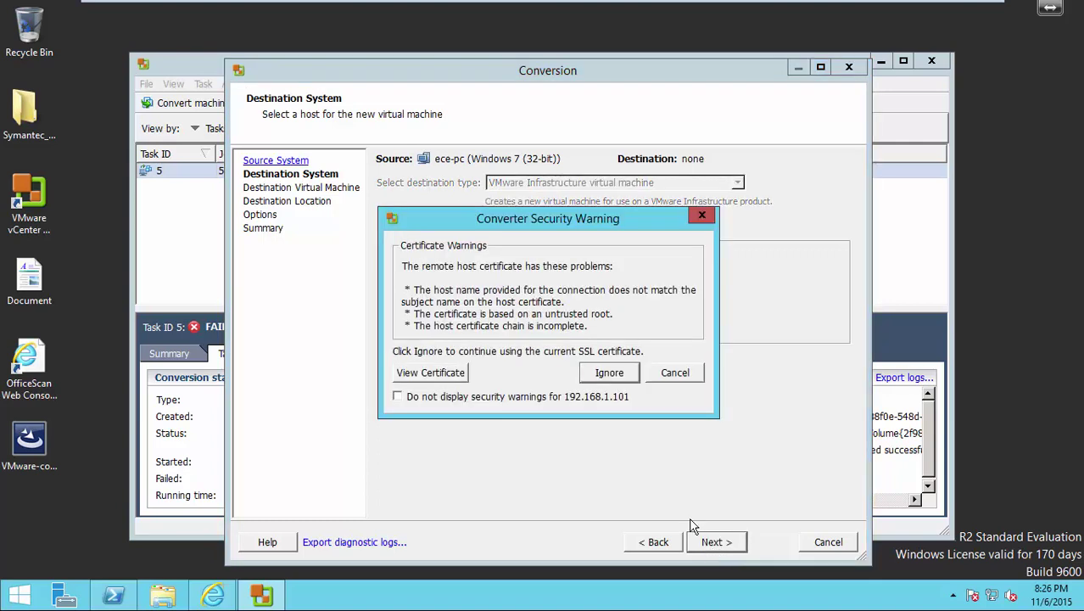
pyautogui.click(609, 373)
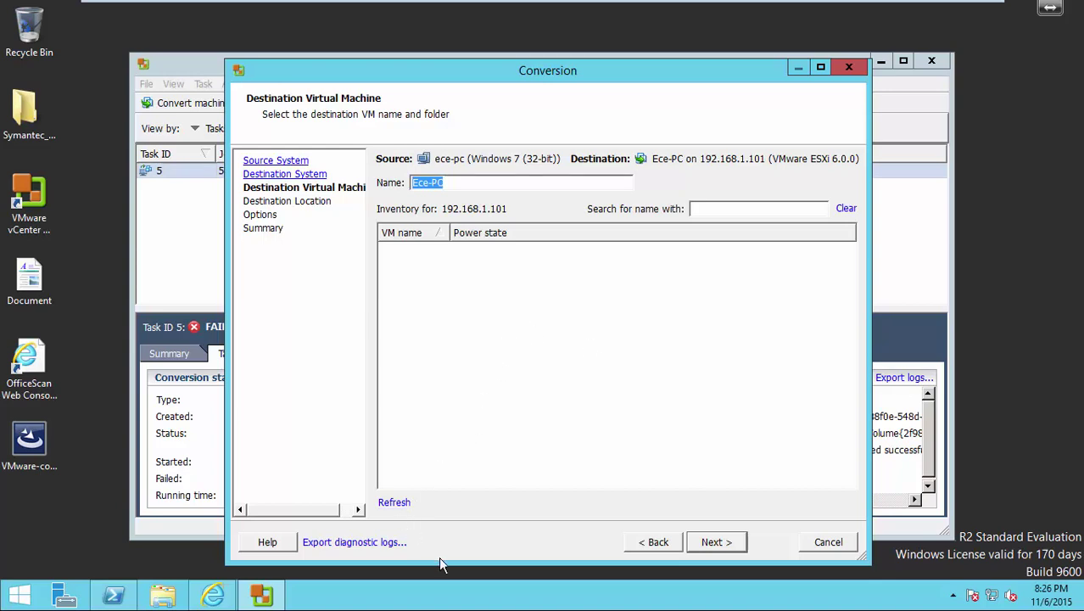
# Keep the name Ece-PC, pick the inventory location, exclude the D: volume, and switch to advanced volume copy.
pyautogui.click(710, 543)
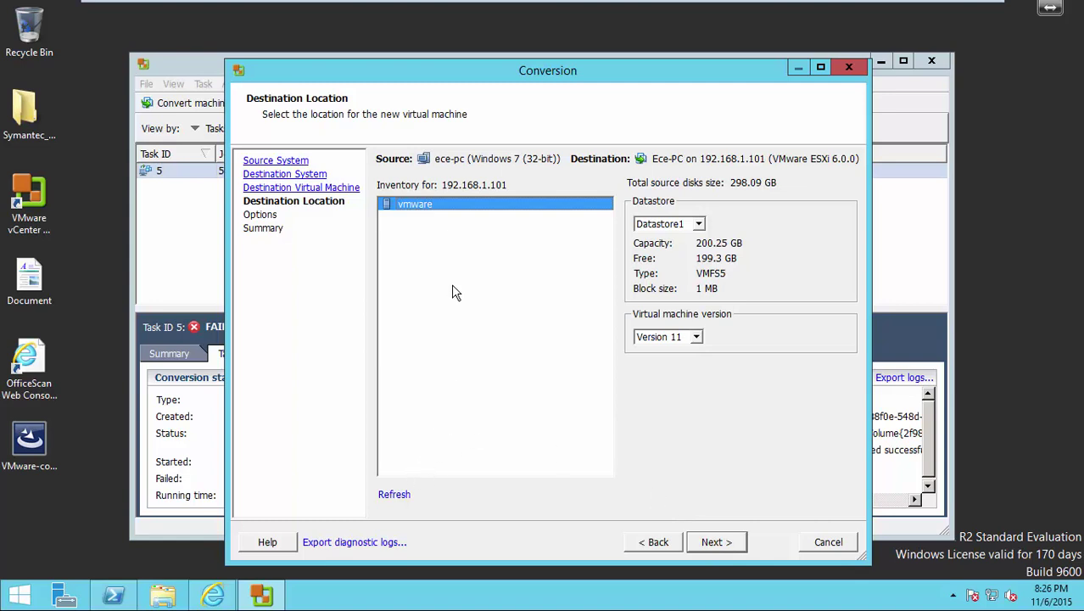
pyautogui.click(437, 205)
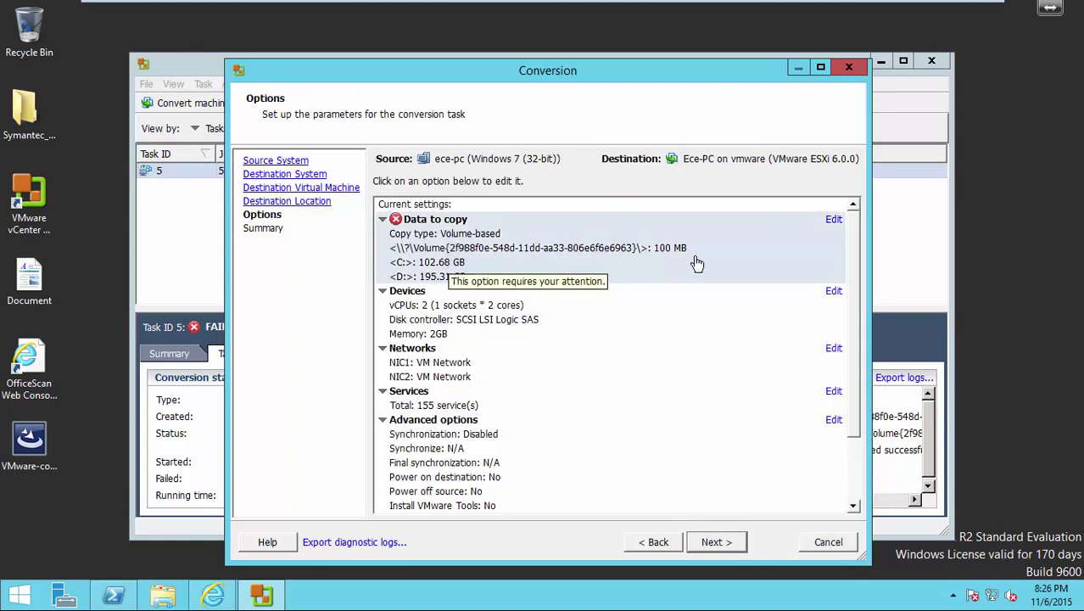
pyautogui.click(834, 219)
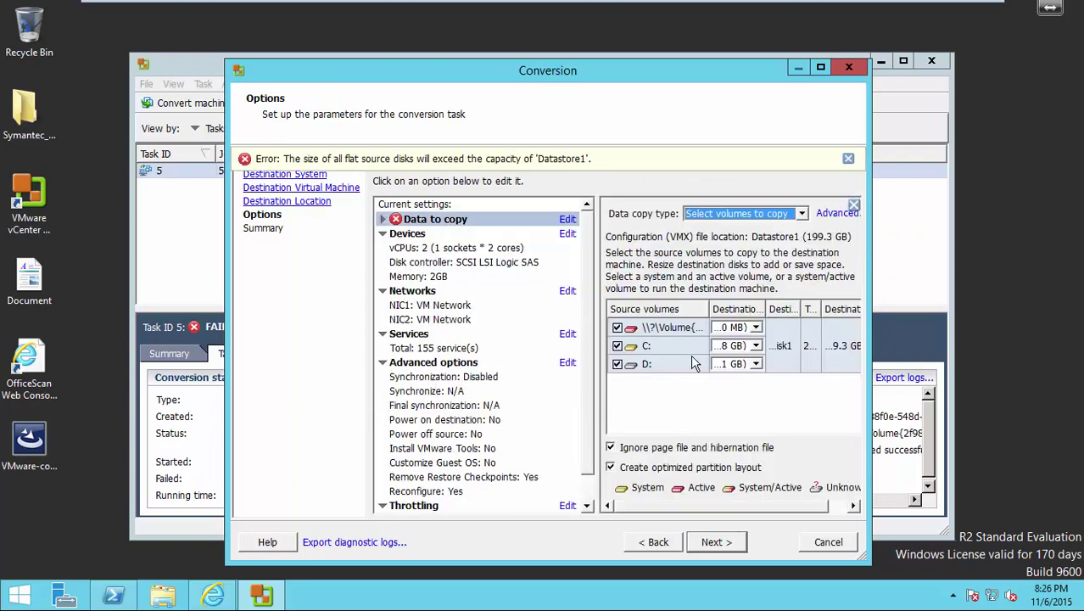
pyautogui.click(622, 363)
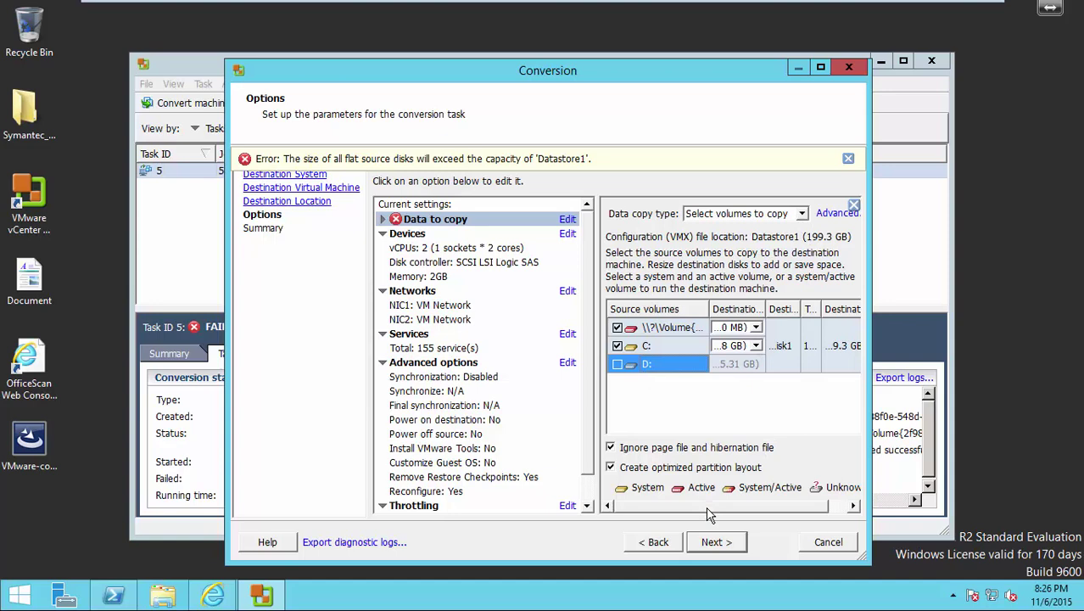
pyautogui.moveTo(709, 509); pyautogui.dragTo(768, 506)
pyautogui.click(772, 214)
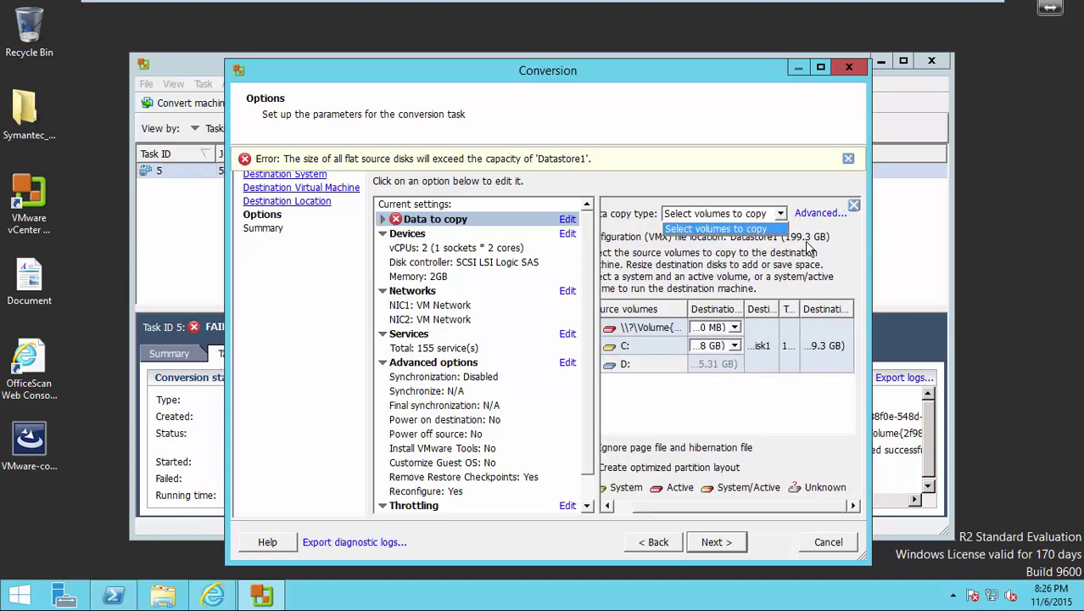
pyautogui.click(817, 212)
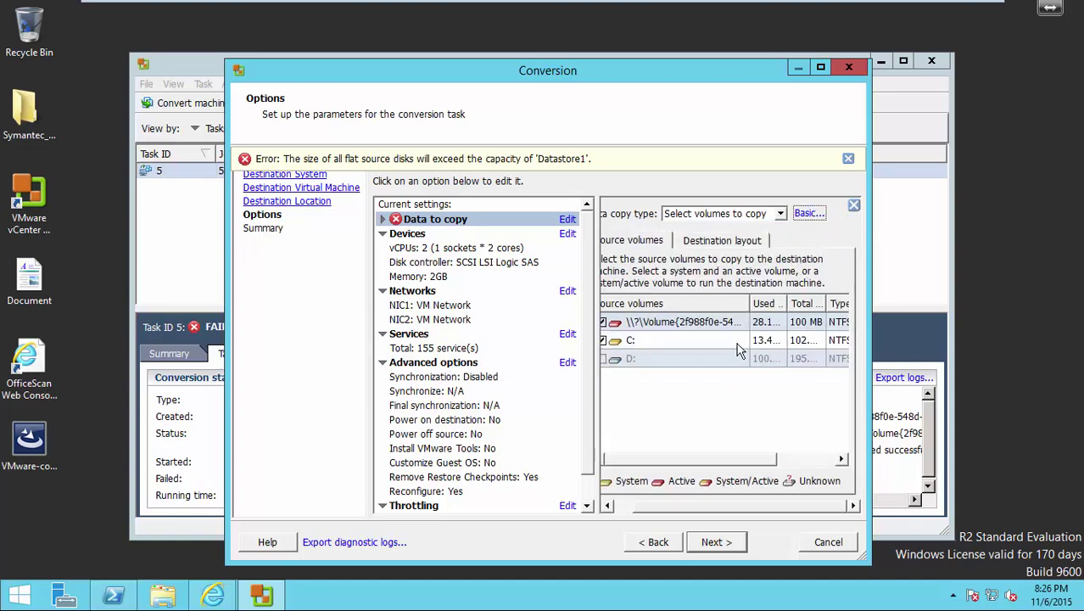
# Set VirtualDisk1 to Thin, keep the 4KB cluster size, maximize the window, and widen the Type column.
pyautogui.click(759, 241)
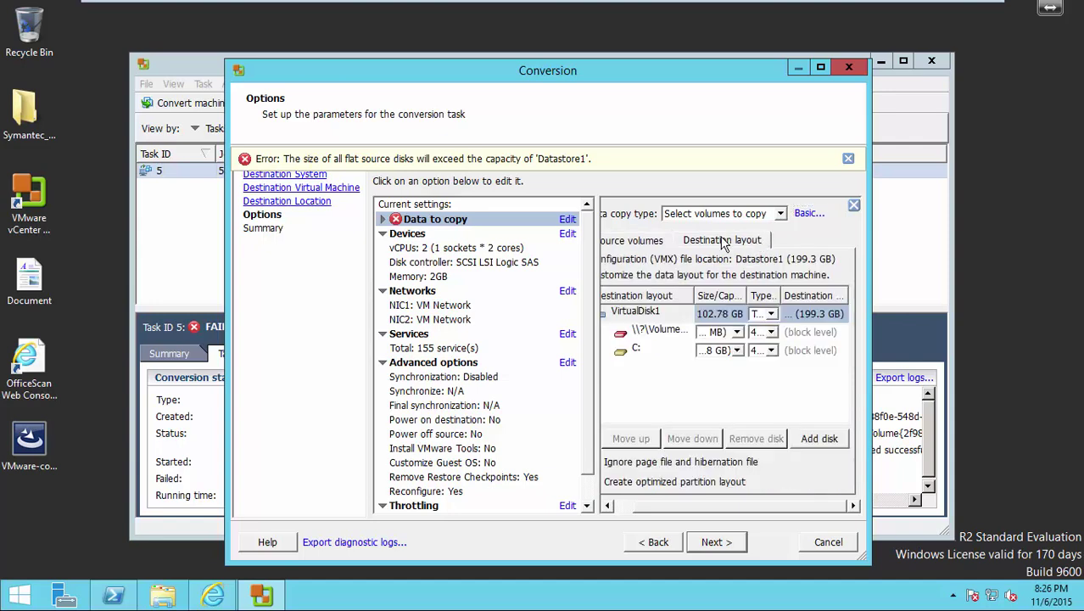
pyautogui.click(771, 315)
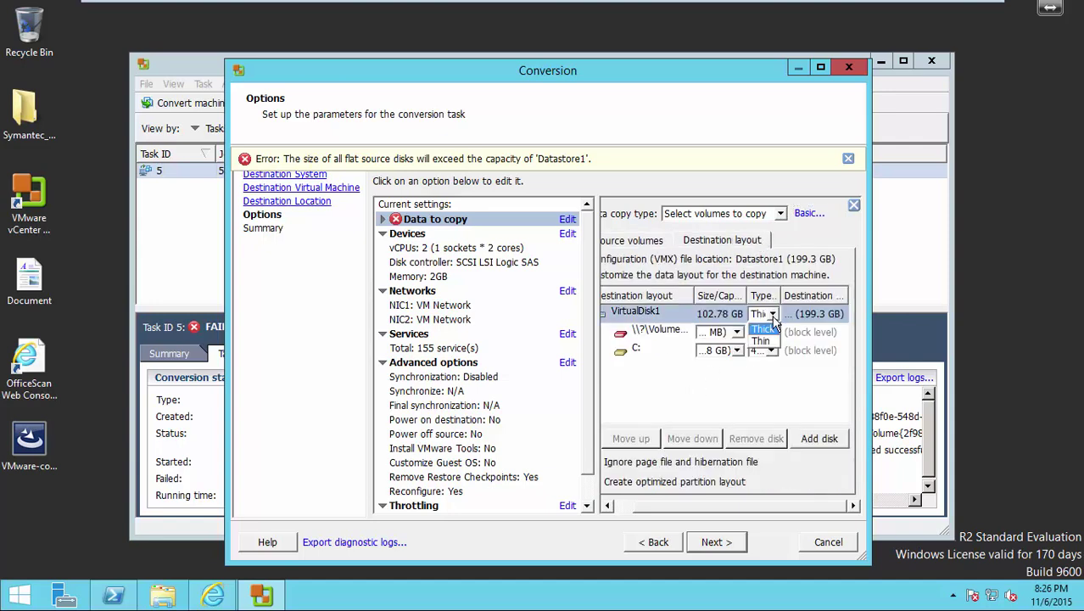
pyautogui.click(769, 342)
pyautogui.click(772, 334)
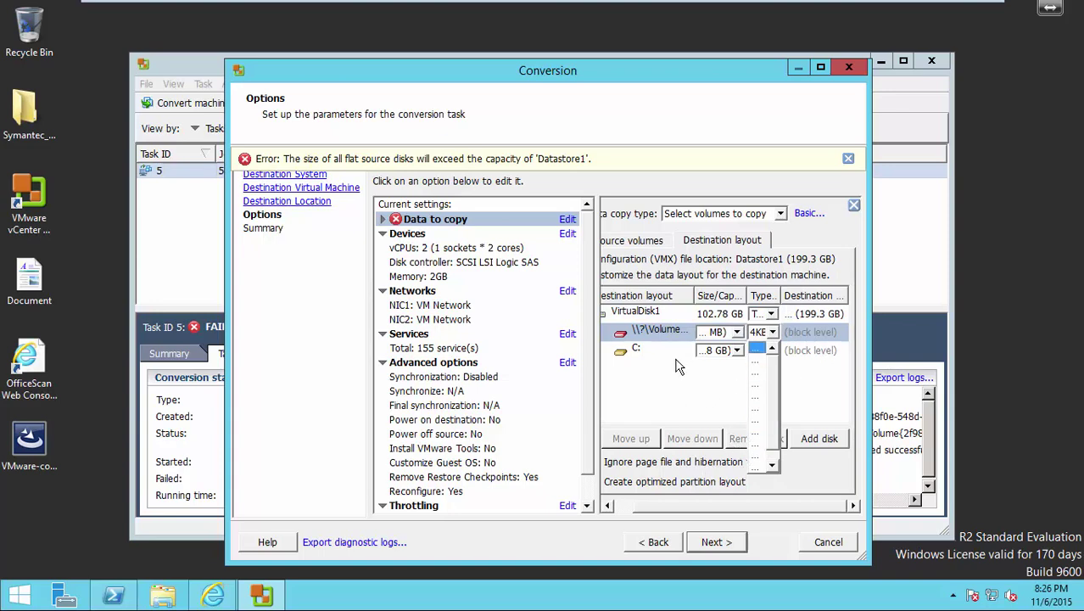
pyautogui.click(635, 406)
pyautogui.moveTo(725, 508); pyautogui.dragTo(676, 507)
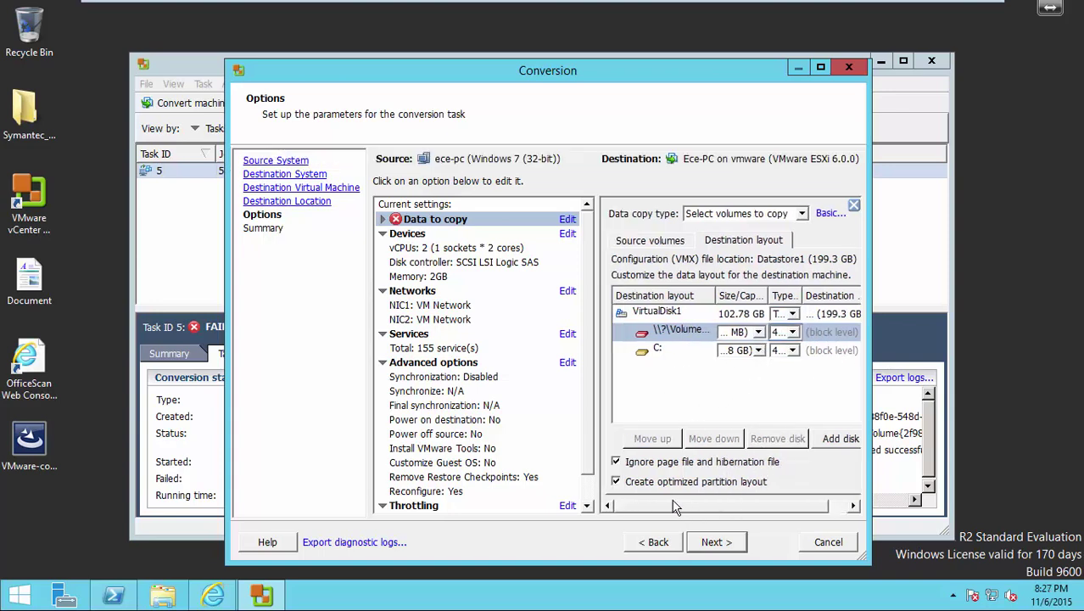
pyautogui.click(820, 67)
pyautogui.moveTo(775, 231); pyautogui.dragTo(889, 233)
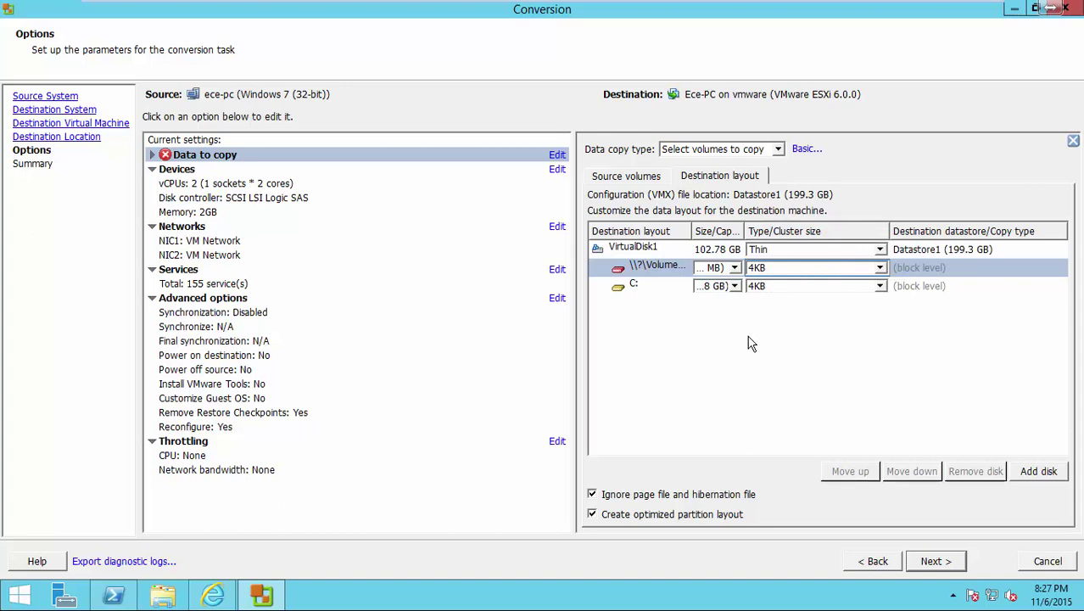
# Keep NIC1 on VM Network and stop NIC2 from connecting at power-on.
pyautogui.click(556, 226)
pyautogui.click(783, 187)
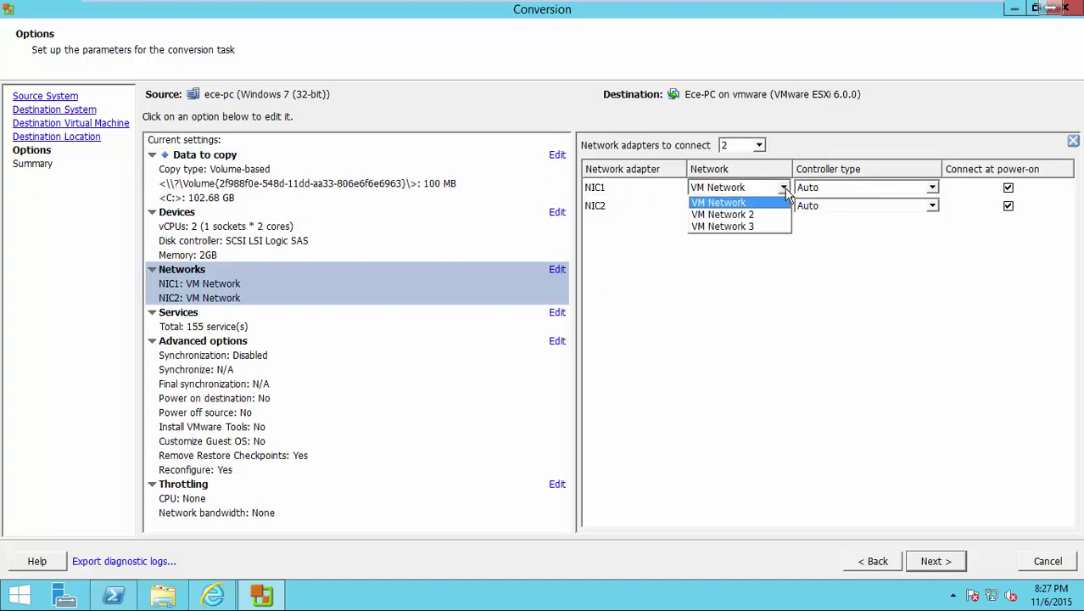
pyautogui.click(787, 197)
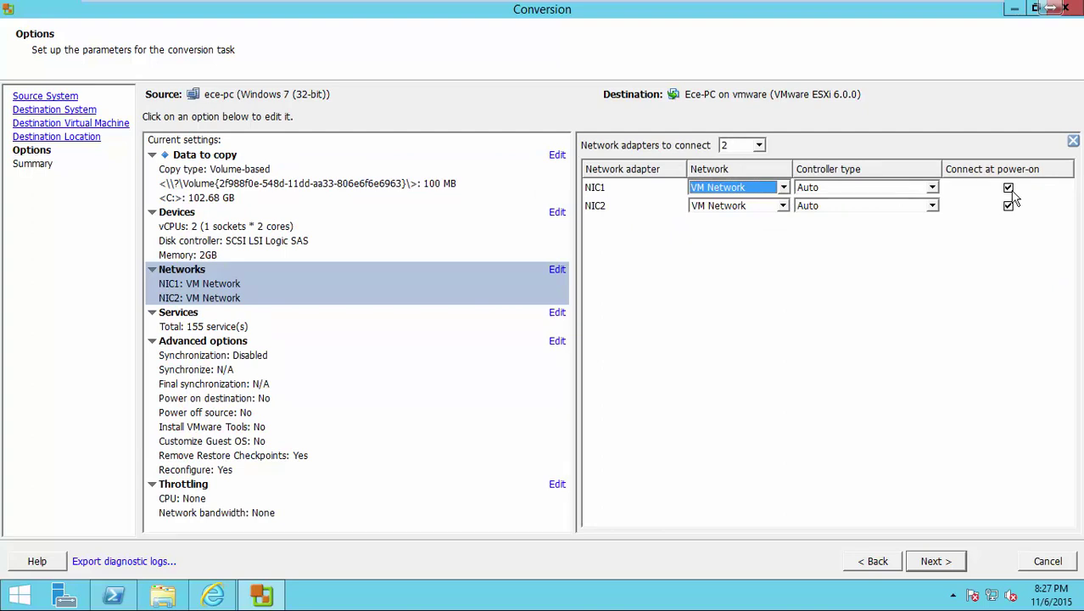
pyautogui.click(1009, 188)
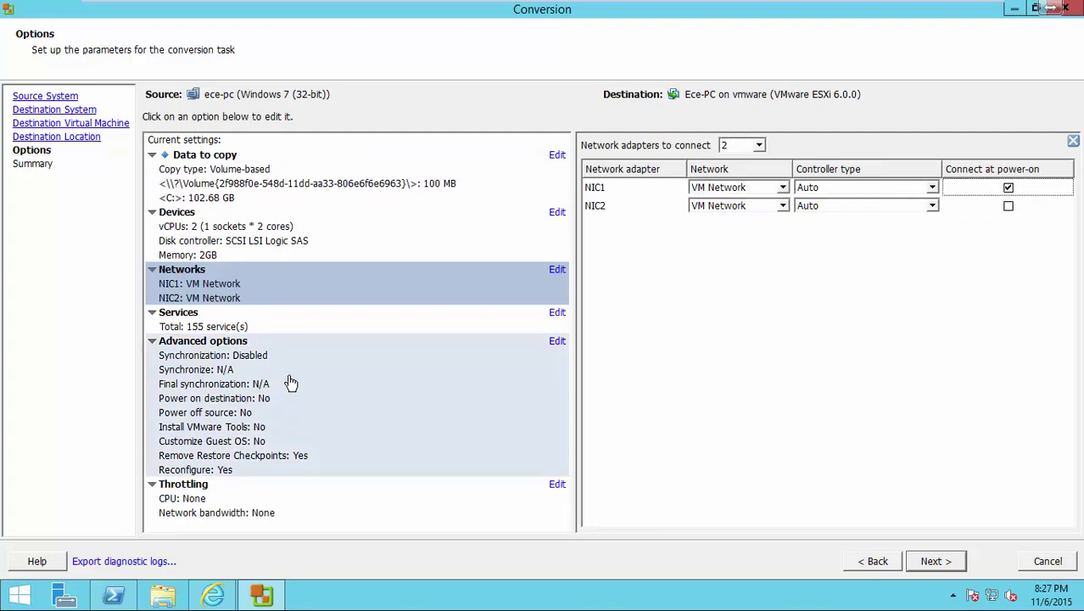
# Review the Services, Advanced options and Throttling settings unchanged, then return to Data to copy.
pyautogui.click(255, 320)
pyautogui.click(281, 364)
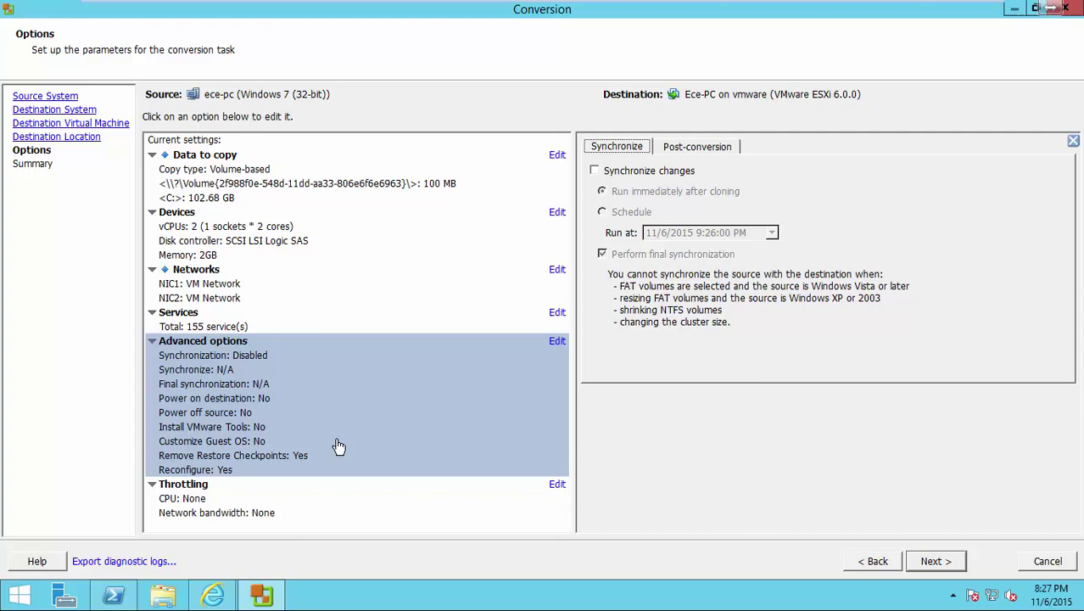
pyautogui.click(465, 497)
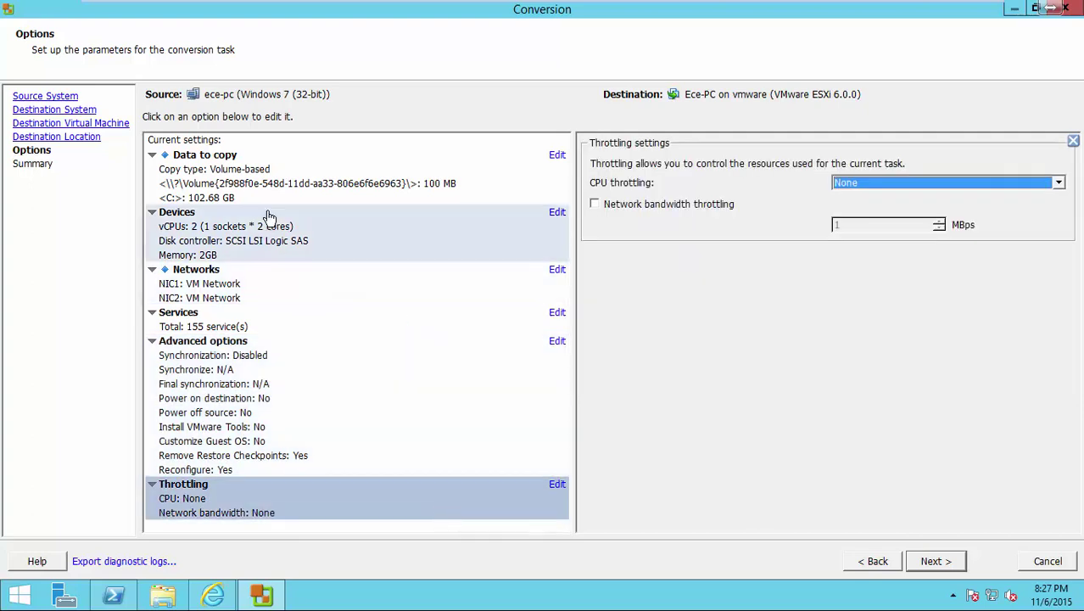
pyautogui.click(266, 197)
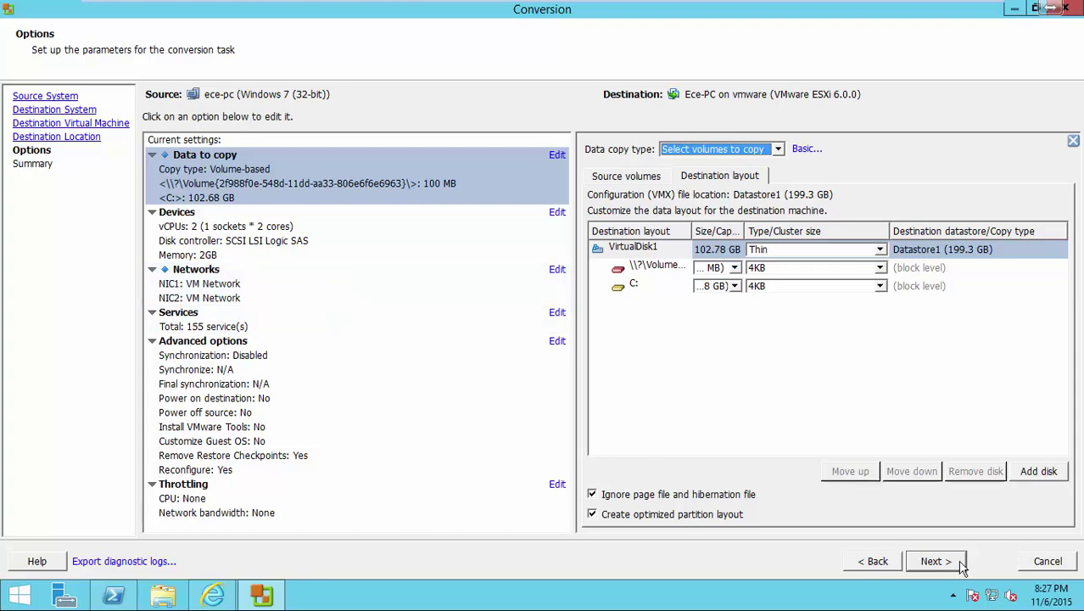
# Finish the wizard to start the ece-pc conversion, show only Running tasks, and widen Destination and Status columns.
pyautogui.click(961, 565)
pyautogui.click(936, 562)
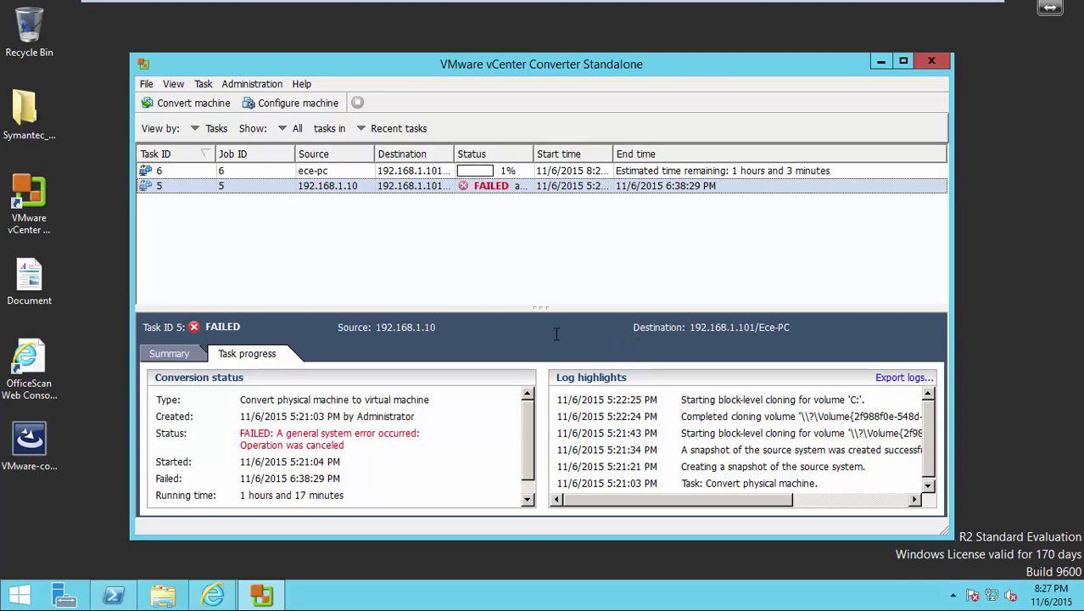
pyautogui.click(212, 129)
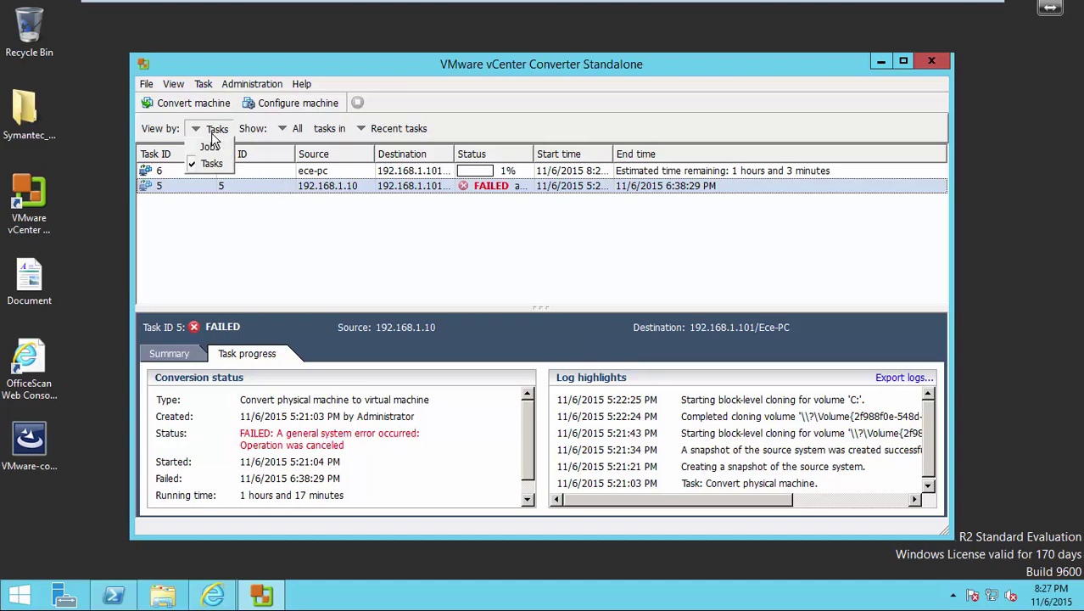
pyautogui.click(283, 129)
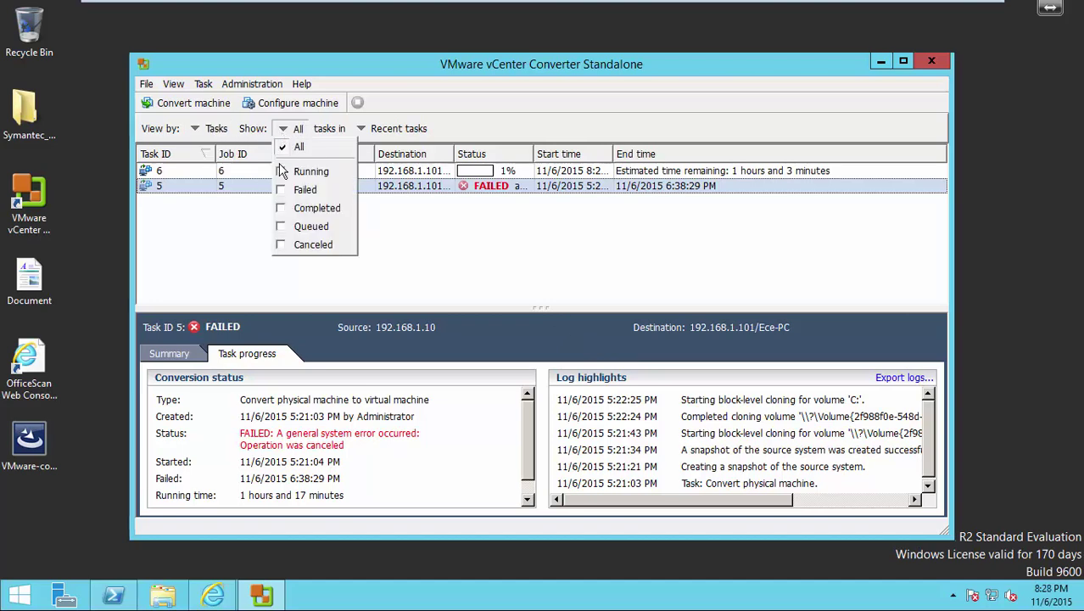
pyautogui.click(281, 171)
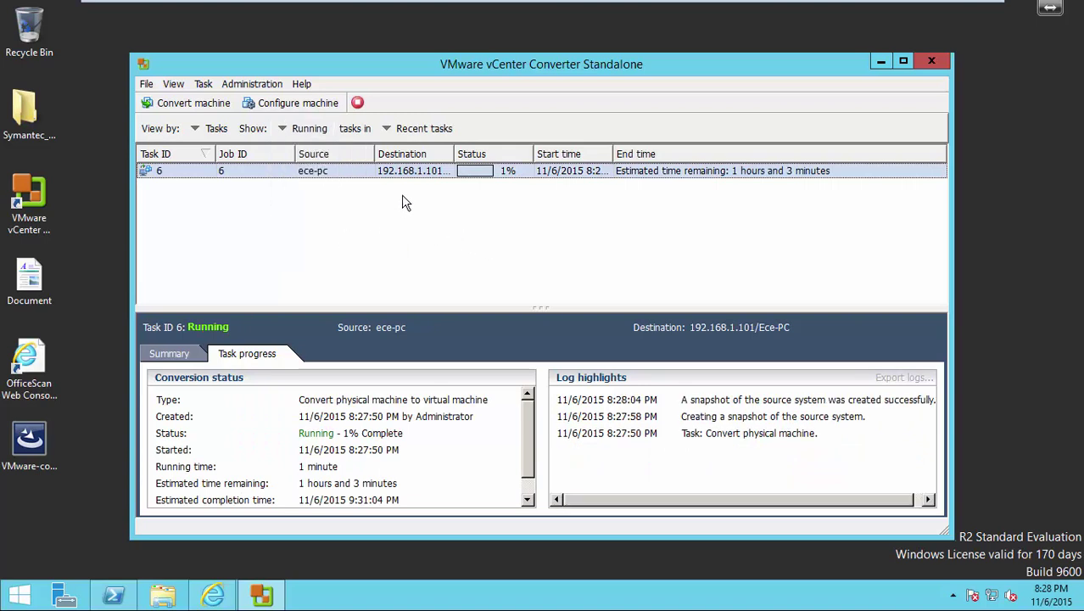
pyautogui.moveTo(450, 153); pyautogui.dragTo(498, 154)
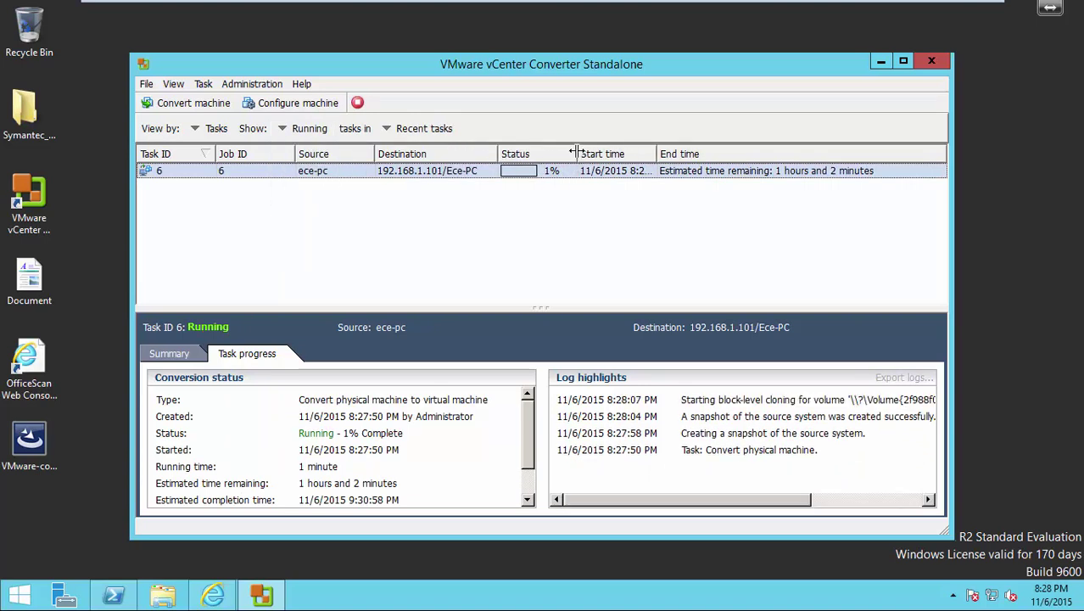
pyautogui.moveTo(582, 153); pyautogui.dragTo(634, 153)
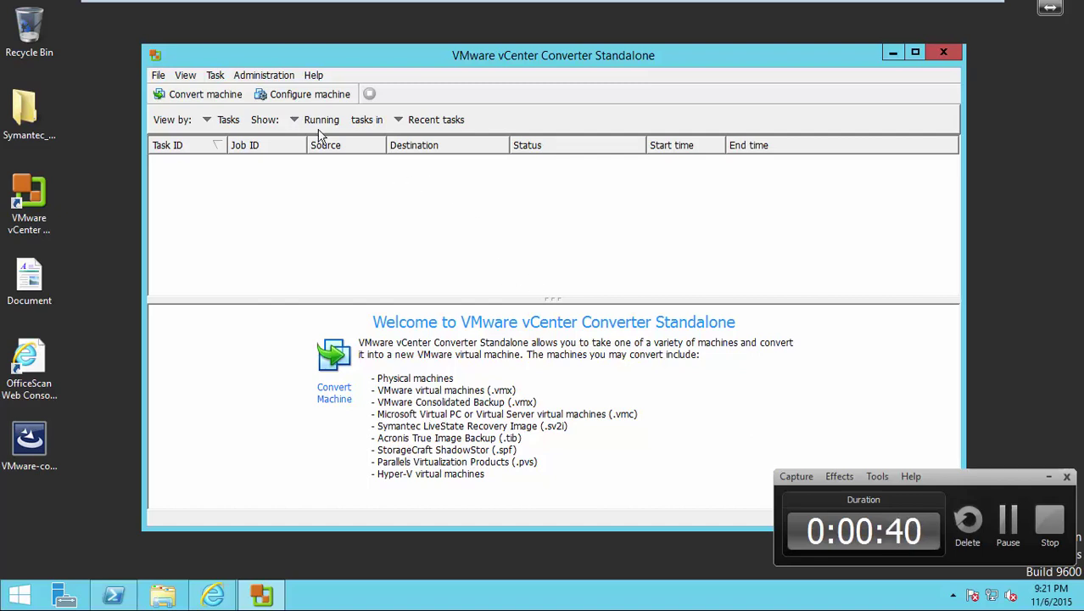
# View the list by Jobs with Show set to All, and display job 7's details.
pyautogui.click(242, 124)
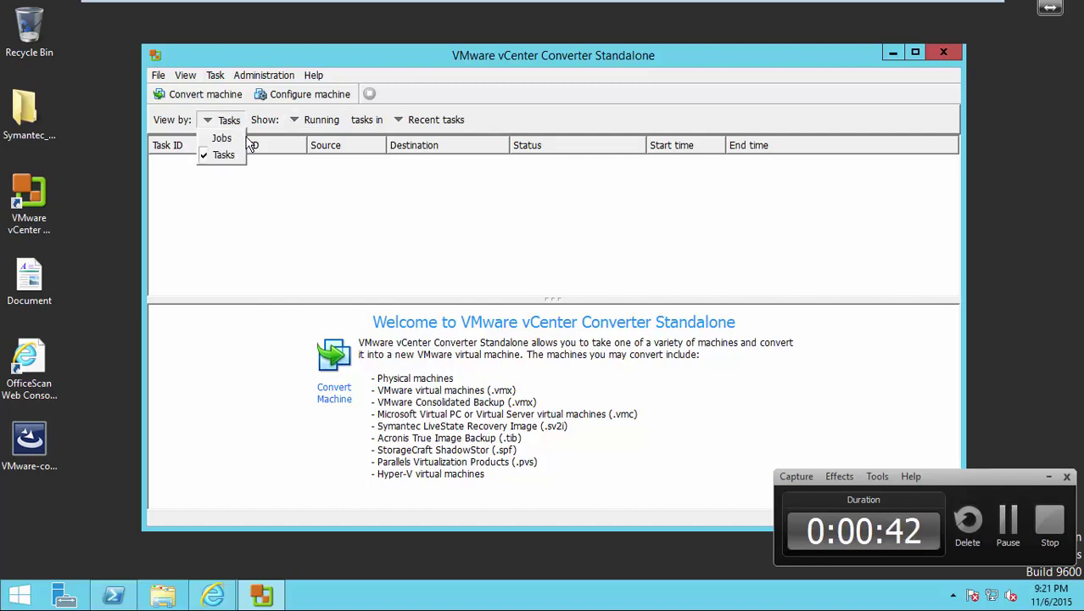
pyautogui.click(221, 138)
pyautogui.click(321, 124)
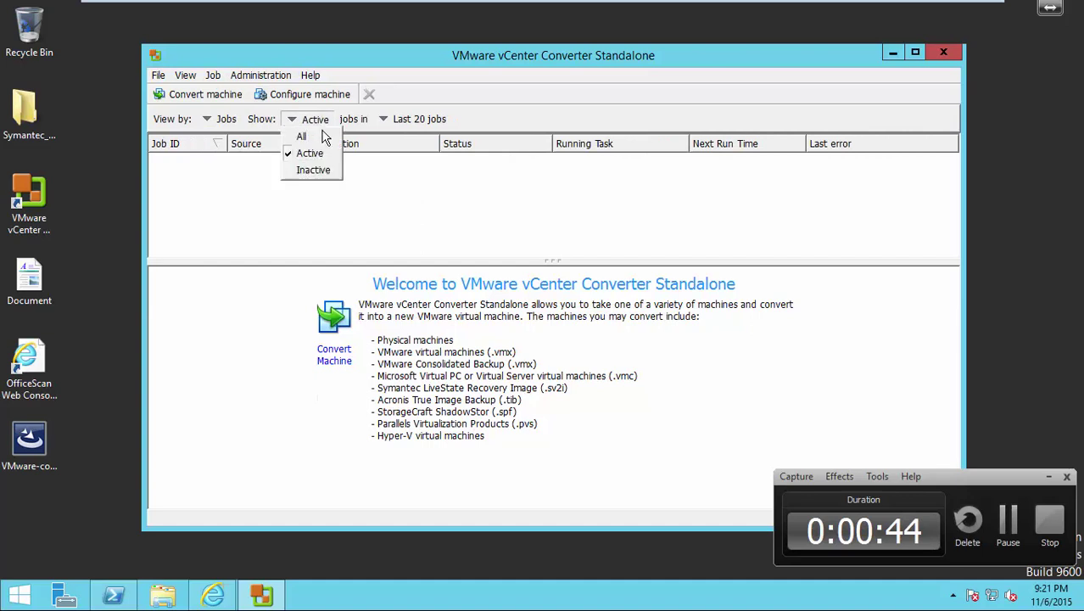
pyautogui.click(302, 137)
pyautogui.click(414, 165)
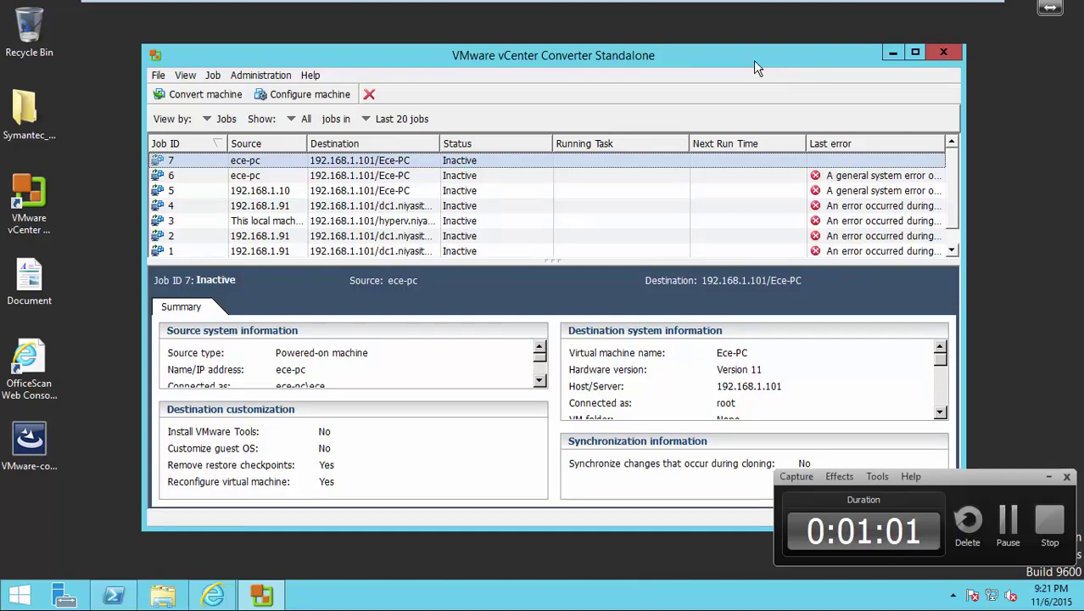
# In vSphere Client, power on Ece-PC and open its console, moved higher on screen.
pyautogui.moveTo(772, 4)
pyautogui.click(948, 8)
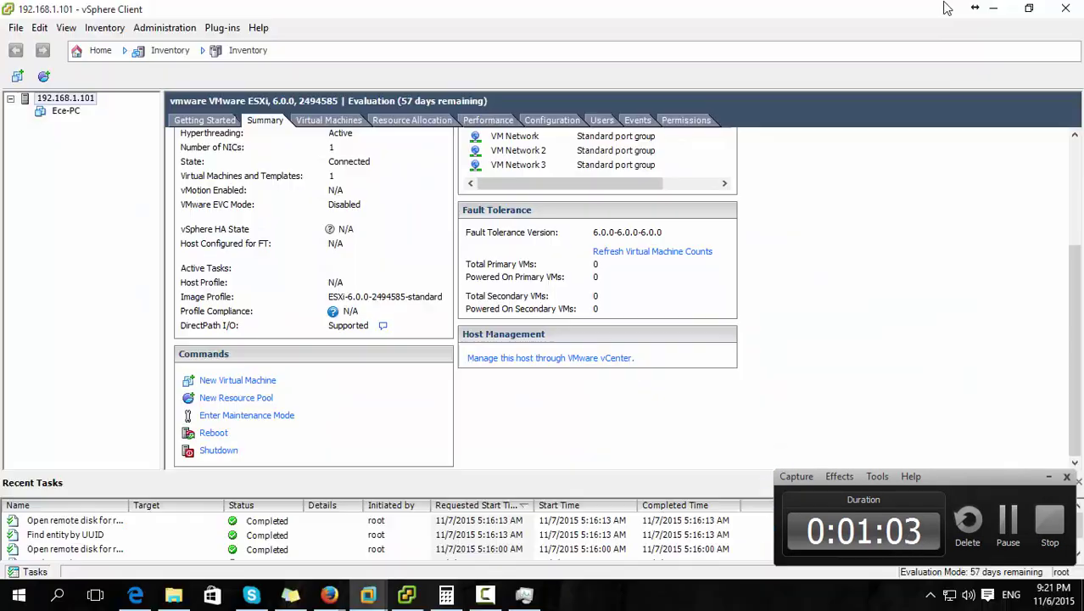
pyautogui.click(66, 111)
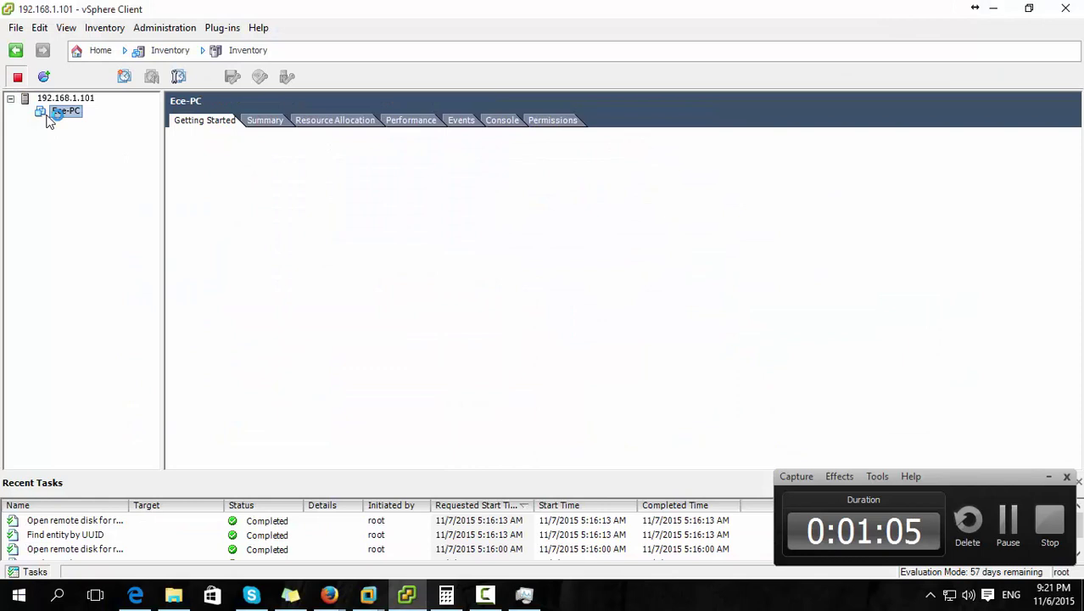
pyautogui.click(297, 387)
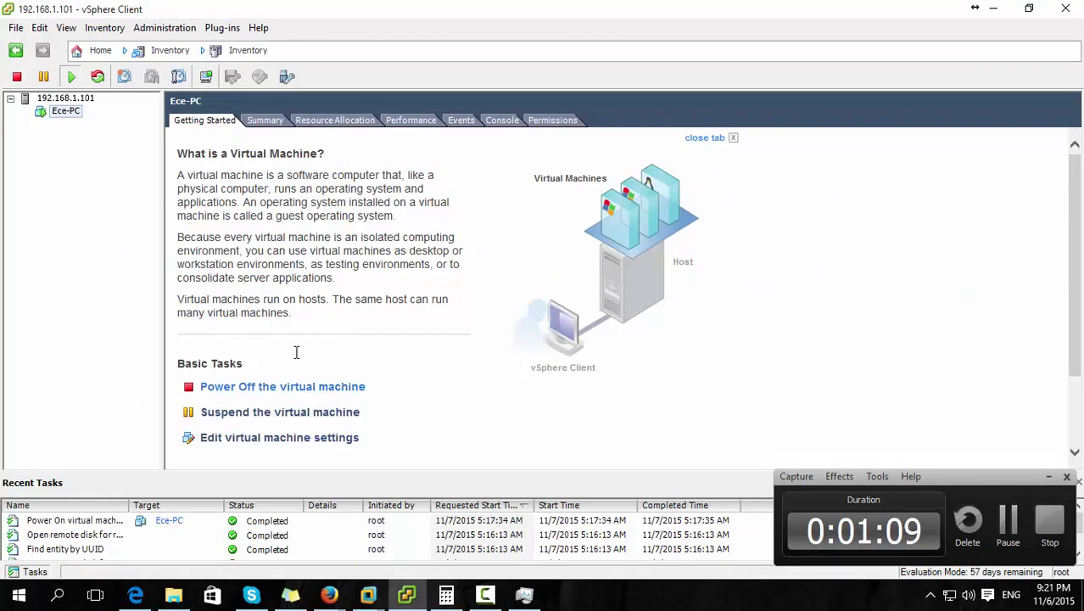
pyautogui.click(206, 76)
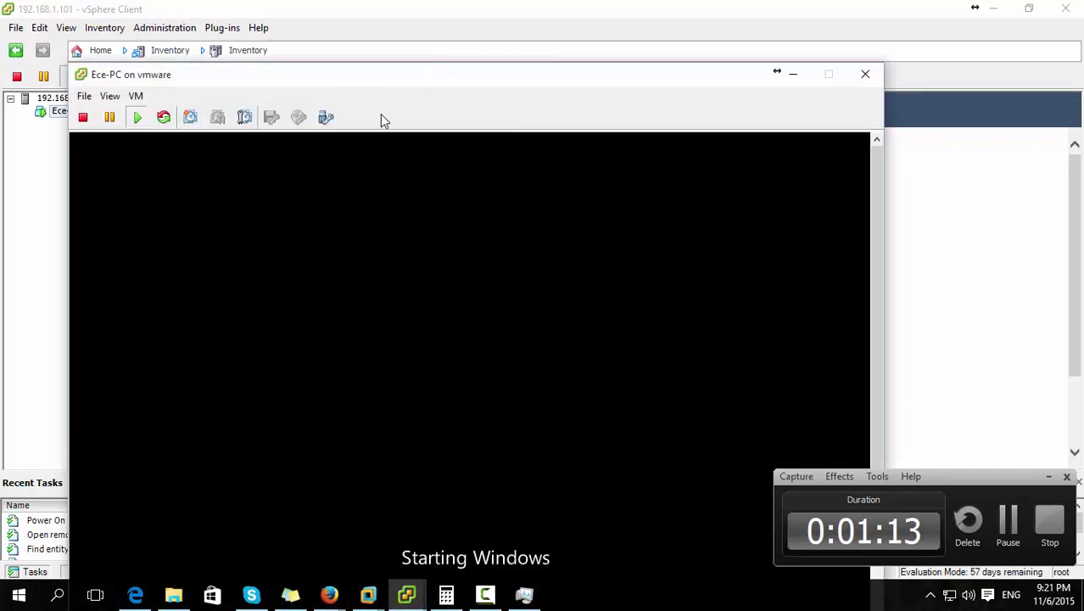
pyautogui.moveTo(437, 66); pyautogui.dragTo(441, 22)
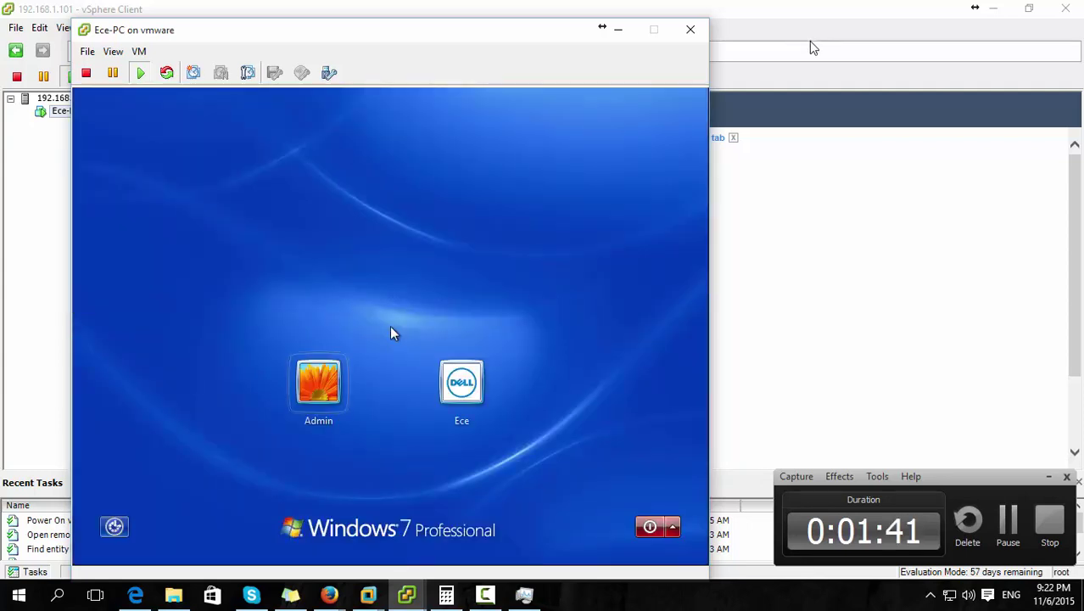
# Sign in to the second user account on the Windows 7 console by entering its password.
pyautogui.click(466, 384)
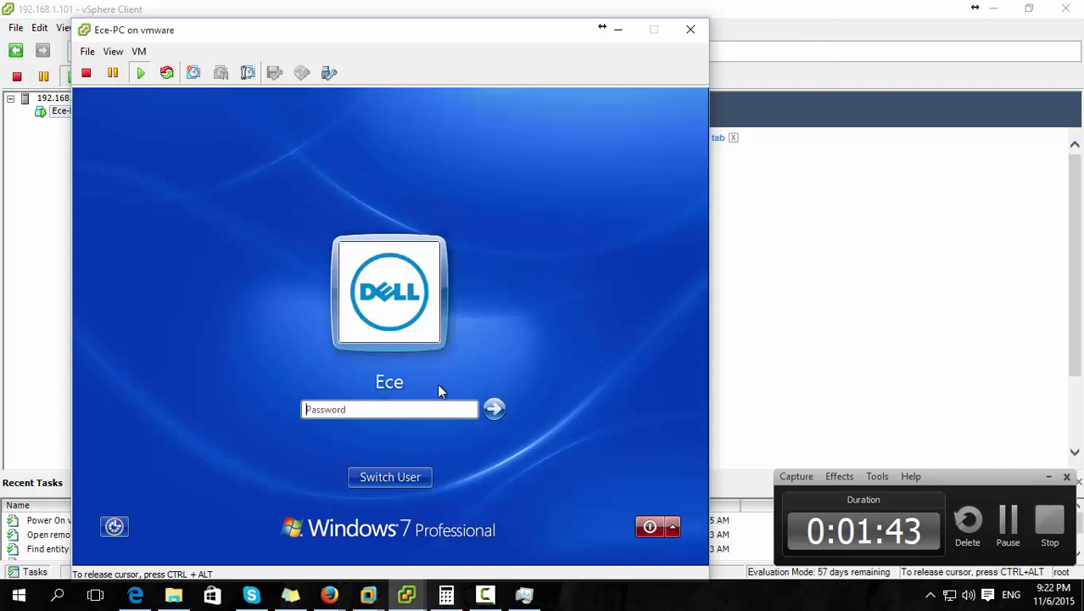
pyautogui.write('123456789')
pyautogui.press('Return')
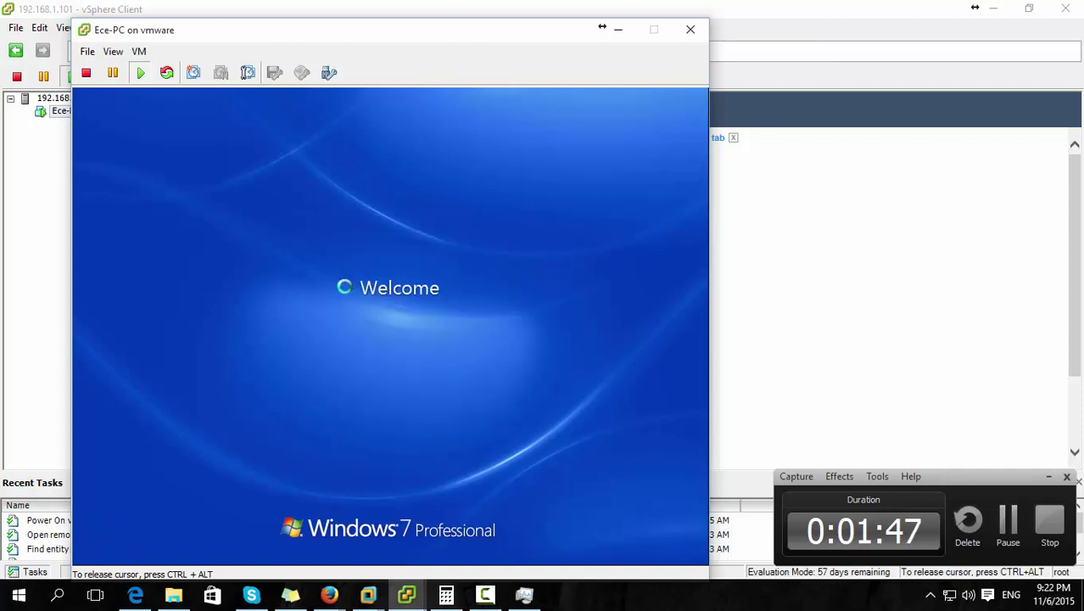